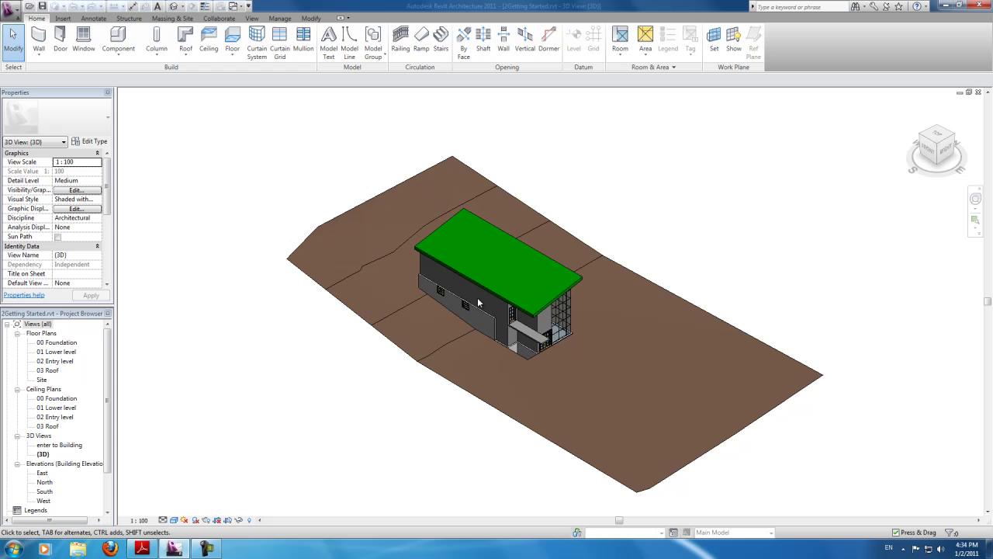
# Examine the entrance, canopy and wall-to-foundation joints of the building from several angles in the 3D view
pyautogui.scroll(5, 506, 311)
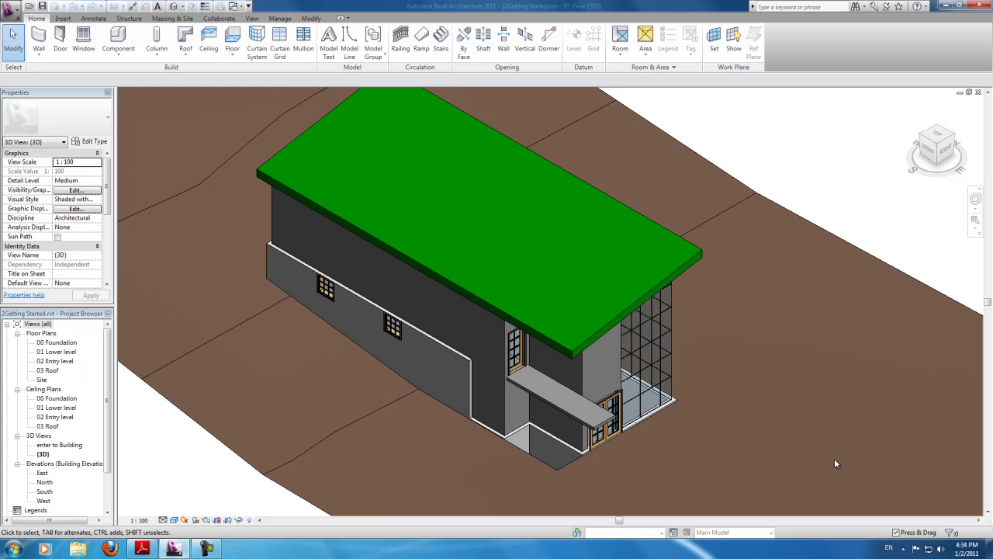
pyautogui.scroll(1, 656, 357)
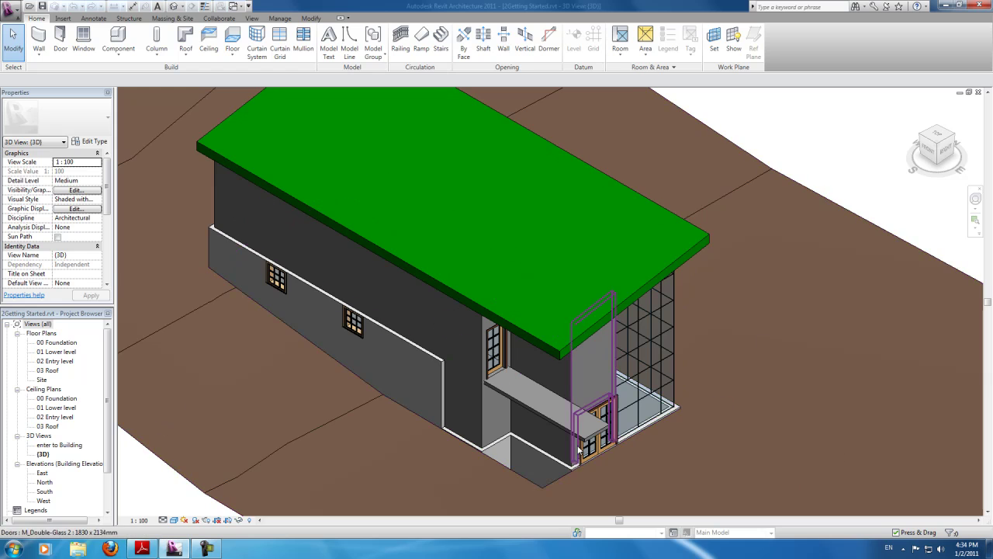
pyautogui.scroll(2, 578, 450)
pyautogui.scroll(-3, 507, 503)
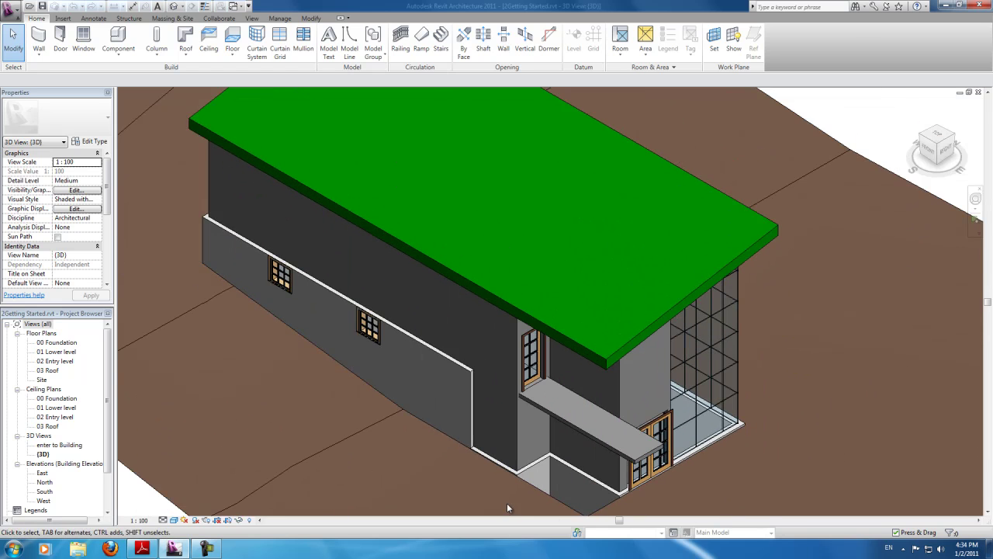
pyautogui.scroll(2, 697, 485)
pyautogui.scroll(-2, 861, 388)
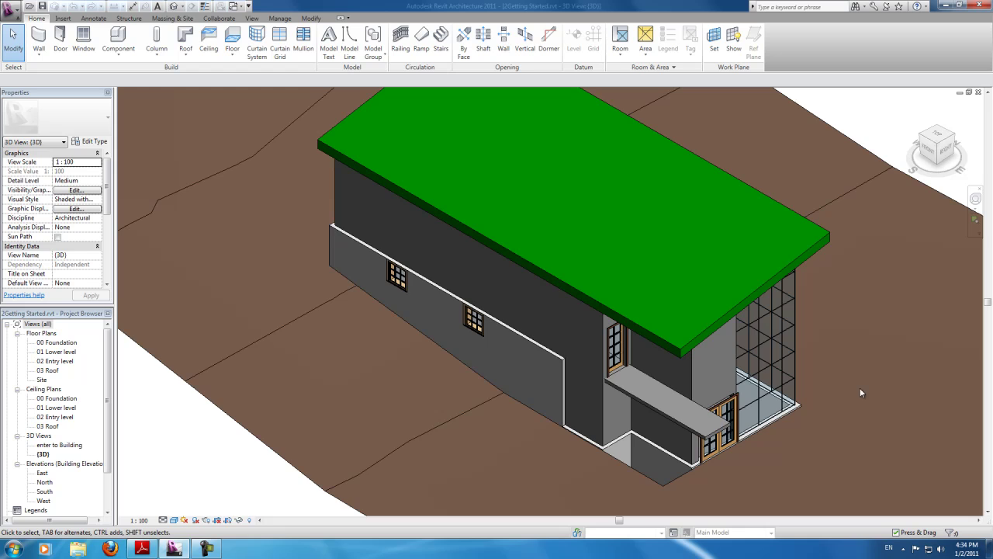
pyautogui.scroll(2, 877, 439)
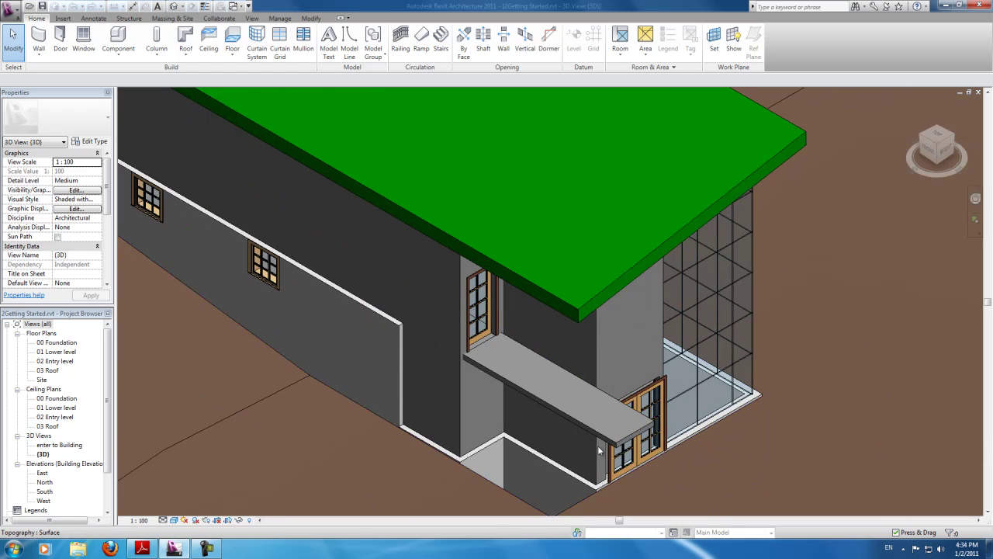
pyautogui.scroll(3, 644, 418)
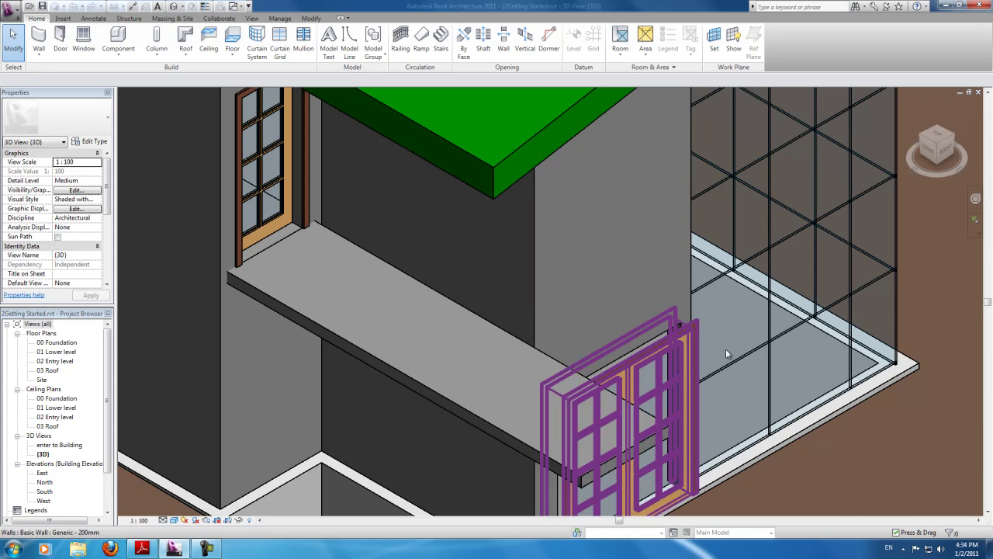
pyautogui.scroll(3, 675, 339)
pyautogui.scroll(-5, 625, 291)
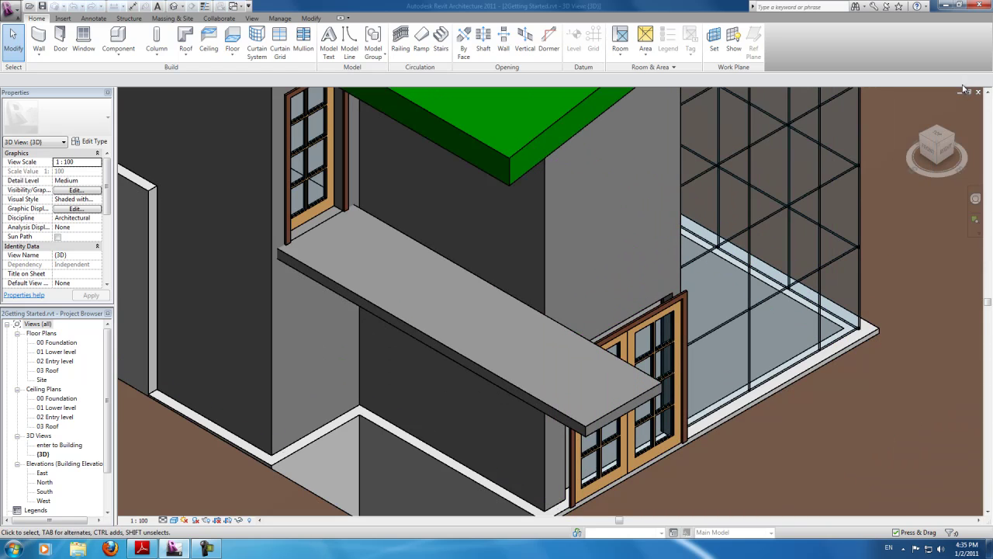
pyautogui.click(926, 153)
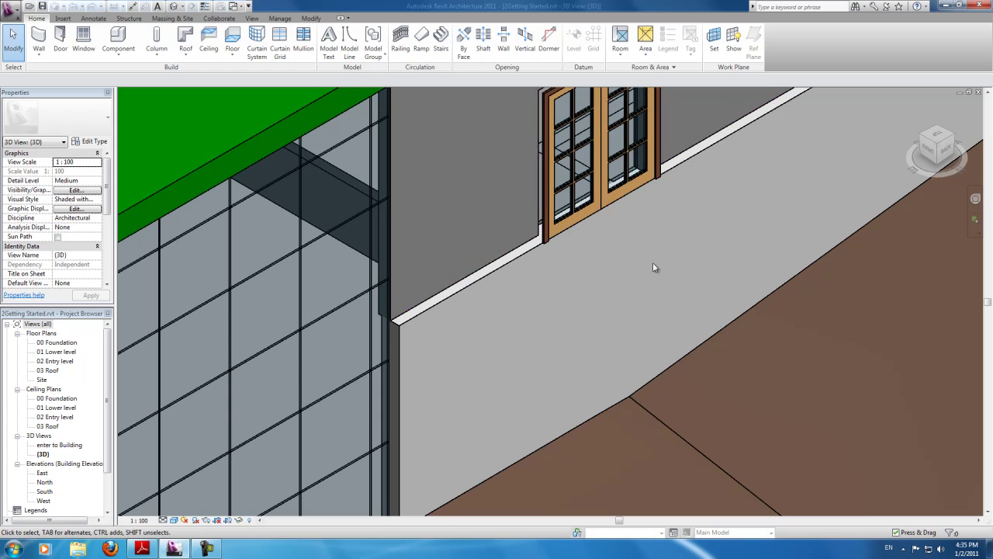
pyautogui.moveTo(931, 155)
pyautogui.mouseDown()
pyautogui.moveTo(160, 147)
pyautogui.moveTo(165, 153)
pyautogui.moveTo(146, 135)
pyautogui.mouseUp()
pyautogui.scroll(6, 258, 394)
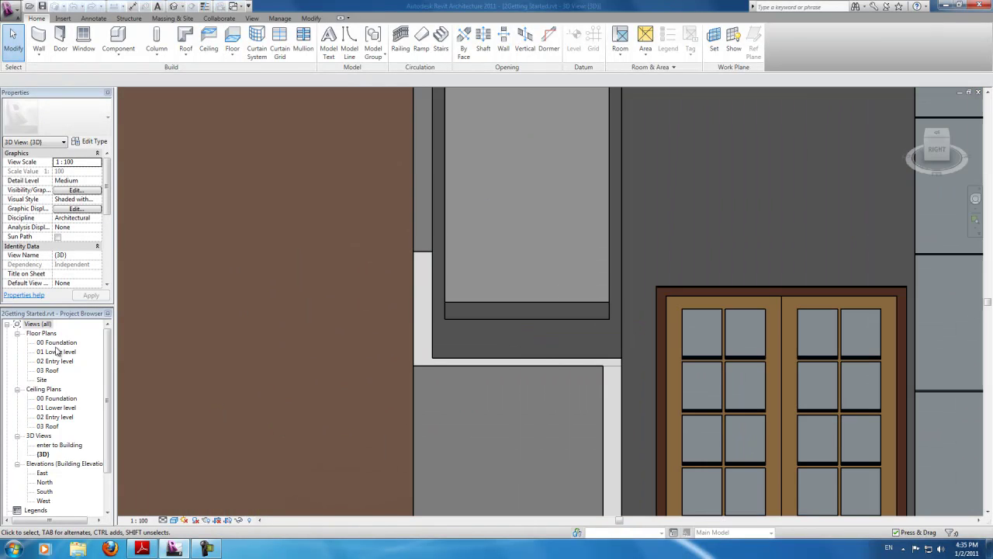
# In the 01 Lower level floor plan, align the inner face of the short horizontal 200mm wall with the foundation wall's inner face
pyautogui.doubleClick(56, 352)
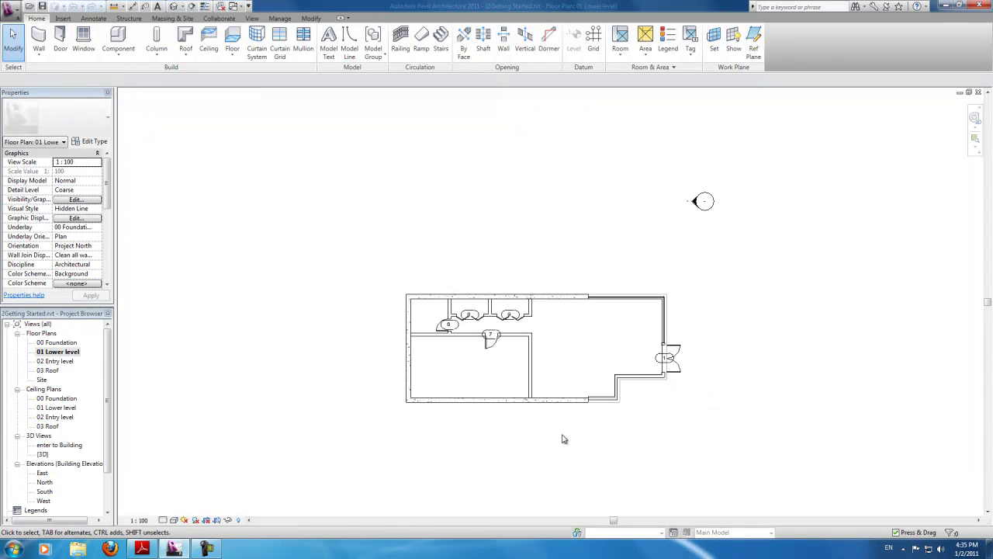
pyautogui.scroll(5, 701, 377)
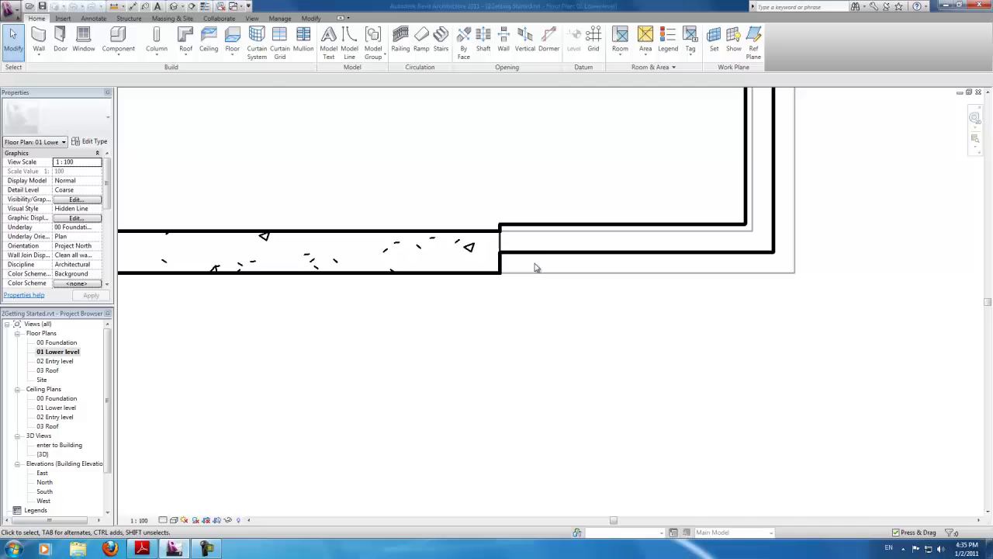
pyautogui.scroll(4, 535, 230)
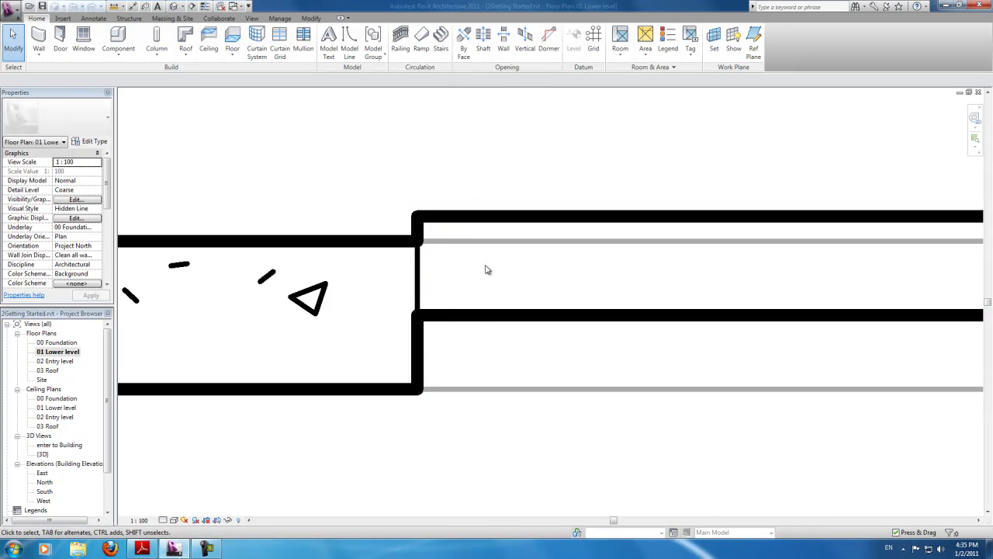
pyautogui.scroll(-2, 481, 361)
pyautogui.scroll(-2, 303, 458)
pyautogui.scroll(-1, 420, 454)
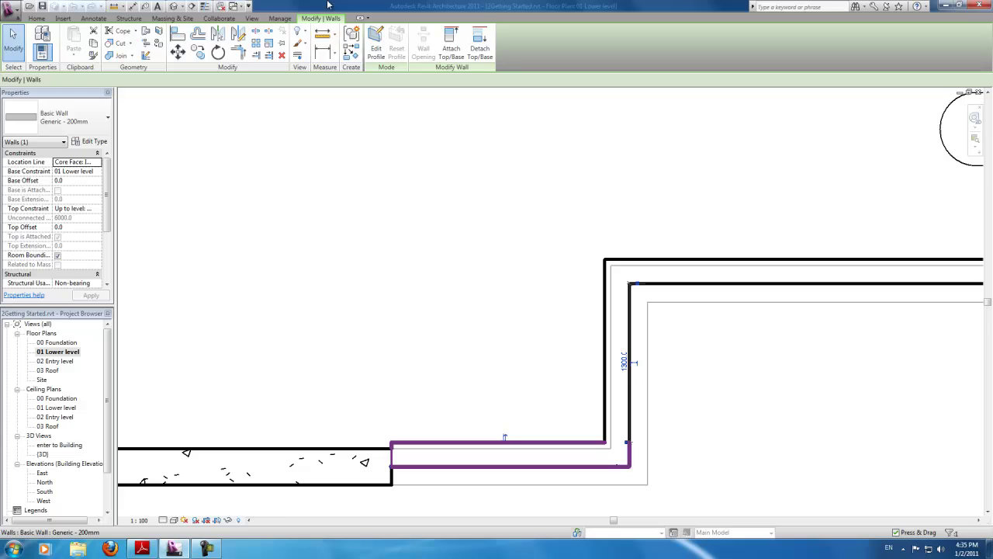
pyautogui.scroll(-2, 600, 461)
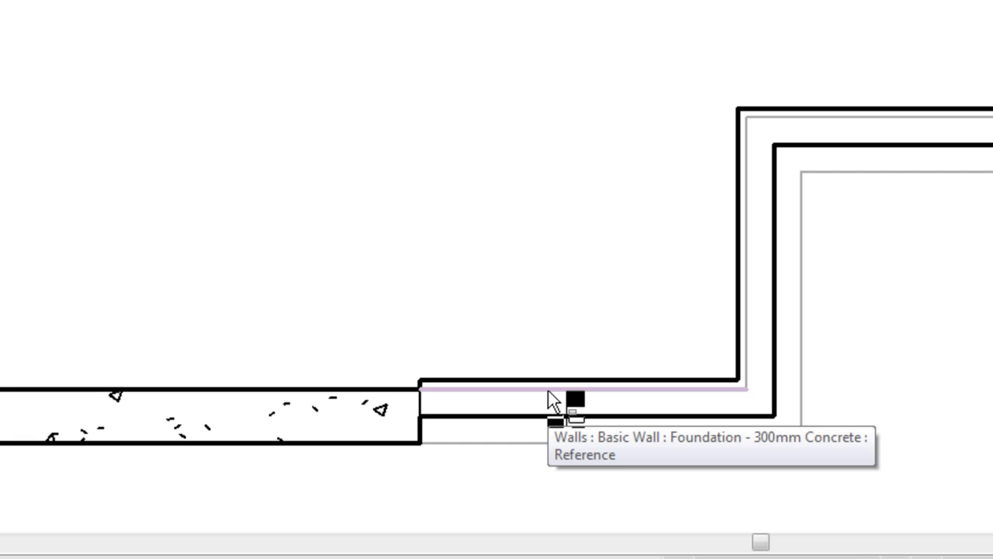
pyautogui.click(548, 390)
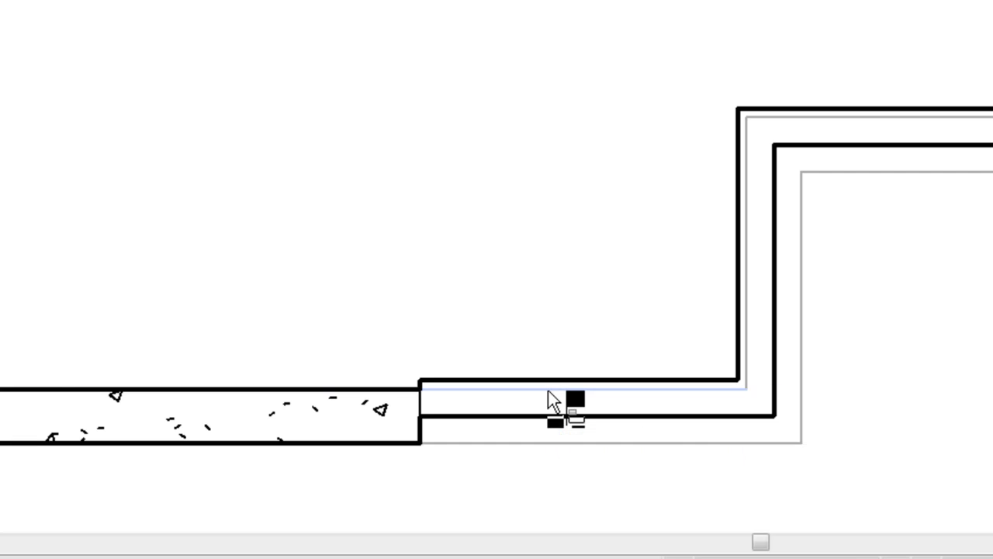
pyautogui.click(632, 381)
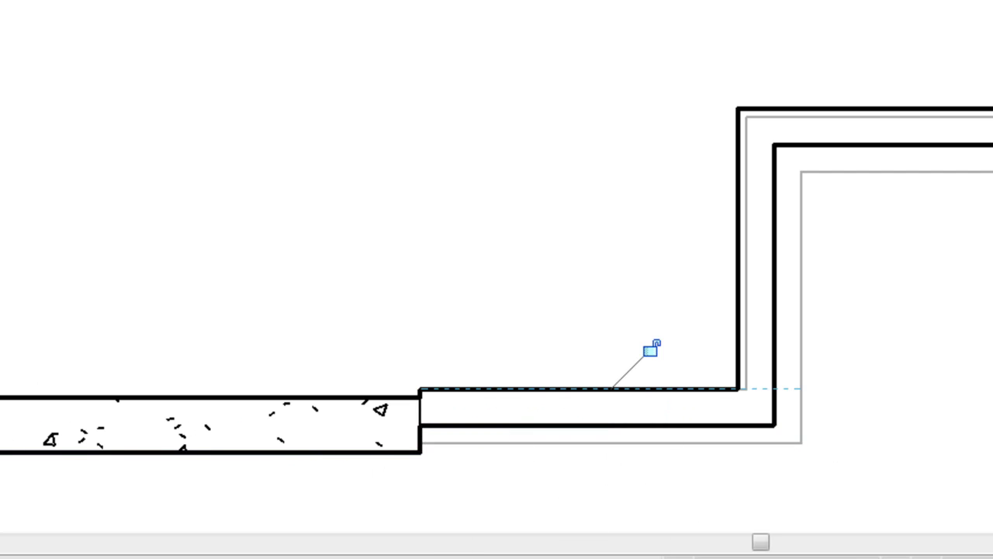
# Align the inner faces of the adjoining vertical wall and the next horizontal wall with the foundation wall faces below
pyautogui.click(746, 279)
pyautogui.click(738, 275)
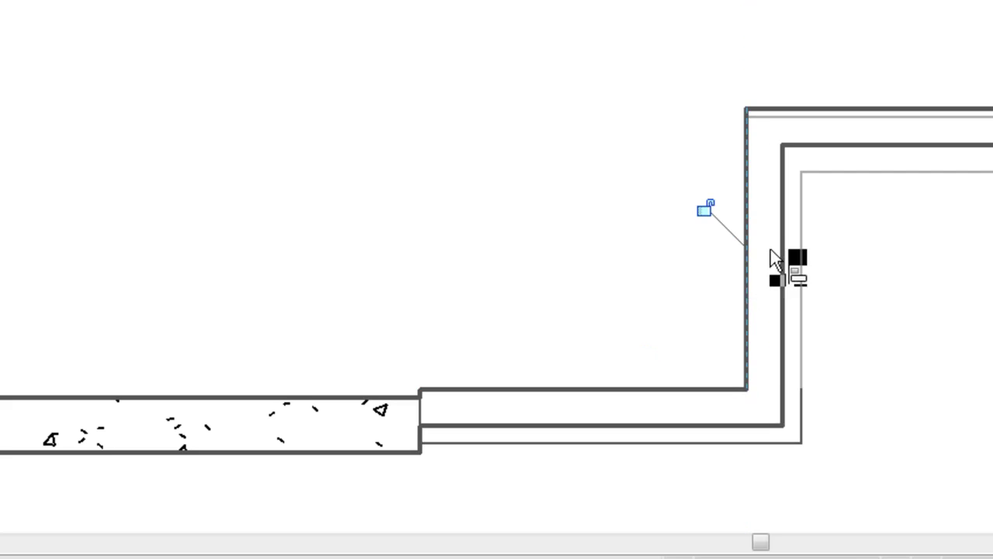
pyautogui.click(912, 115)
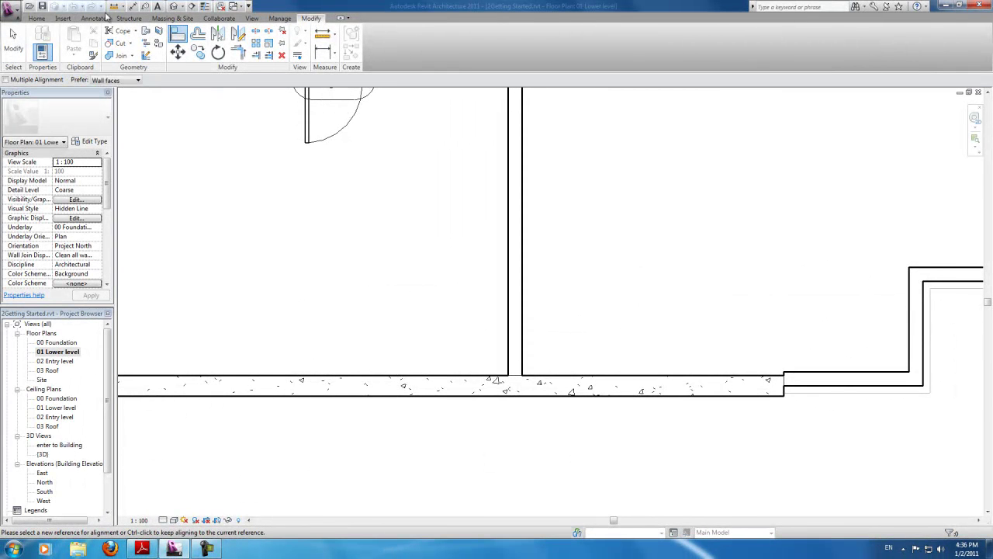
# Open the default 3D view and check the aligned walls around the entrance doors
pyautogui.click(253, 18)
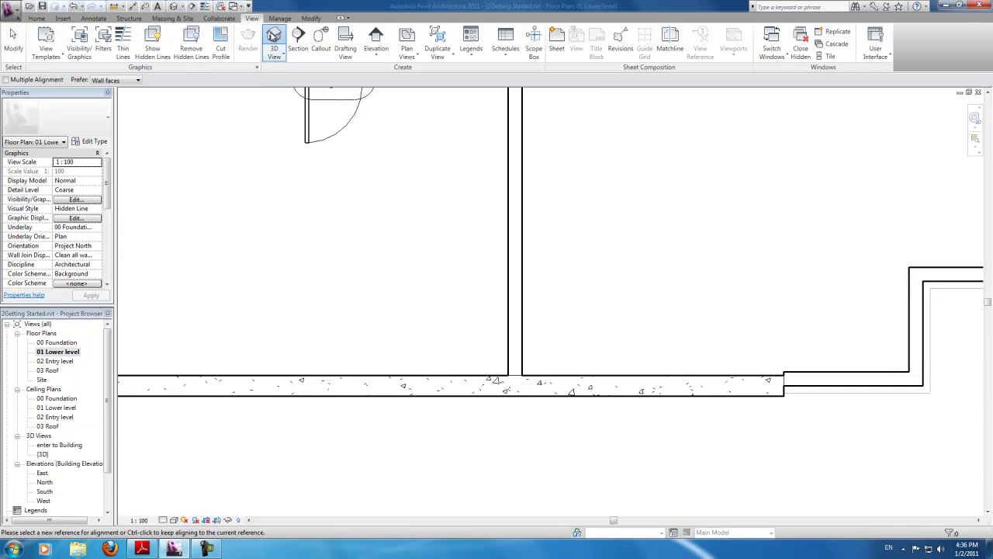
pyautogui.click(274, 41)
pyautogui.scroll(-3, 332, 259)
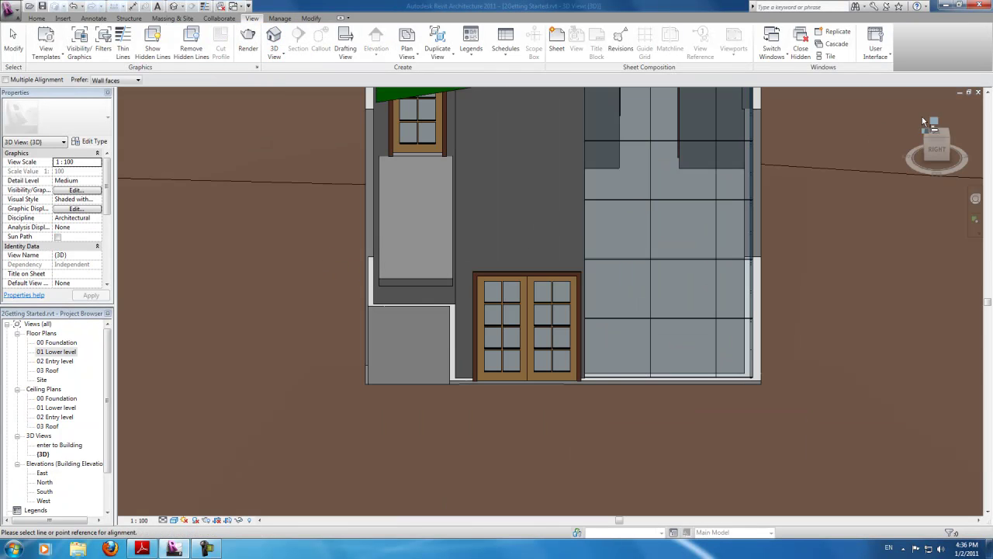
pyautogui.moveTo(936, 146); pyautogui.dragTo(956, 155)
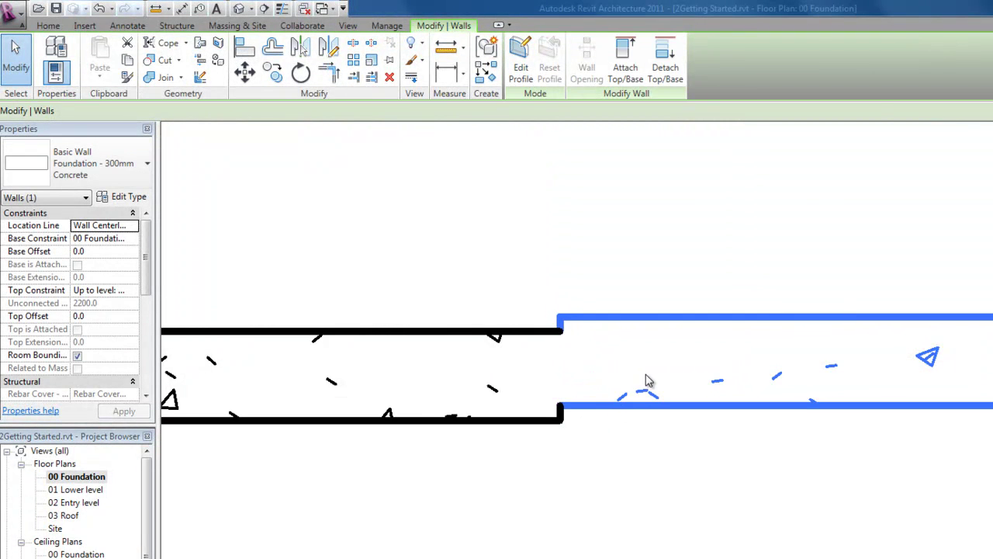
# Undo the last change and, in the 00 Foundation plan, align the foundation wall's outer face with the adjacent retaining wall's outer face
pyautogui.hotkey('ctrl', 'z')
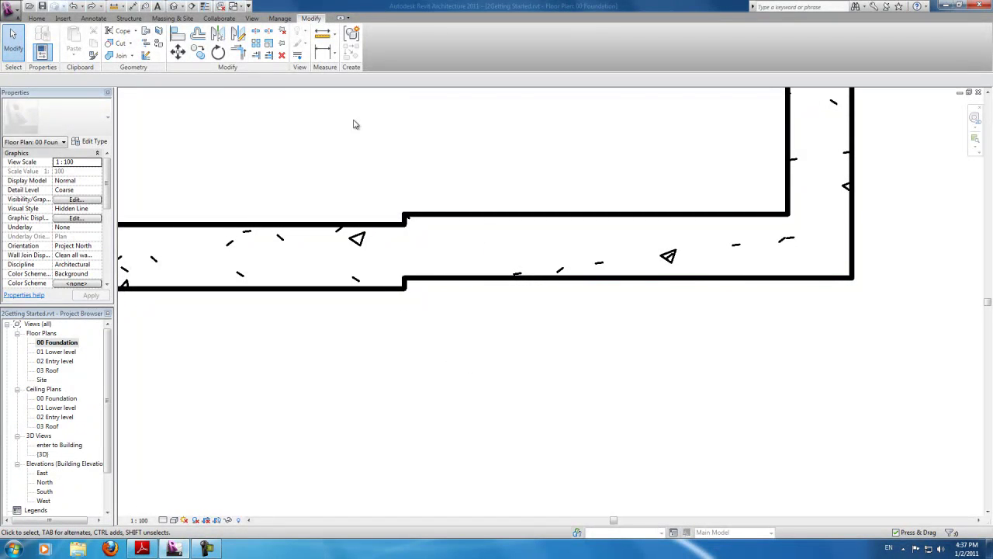
pyautogui.click(178, 34)
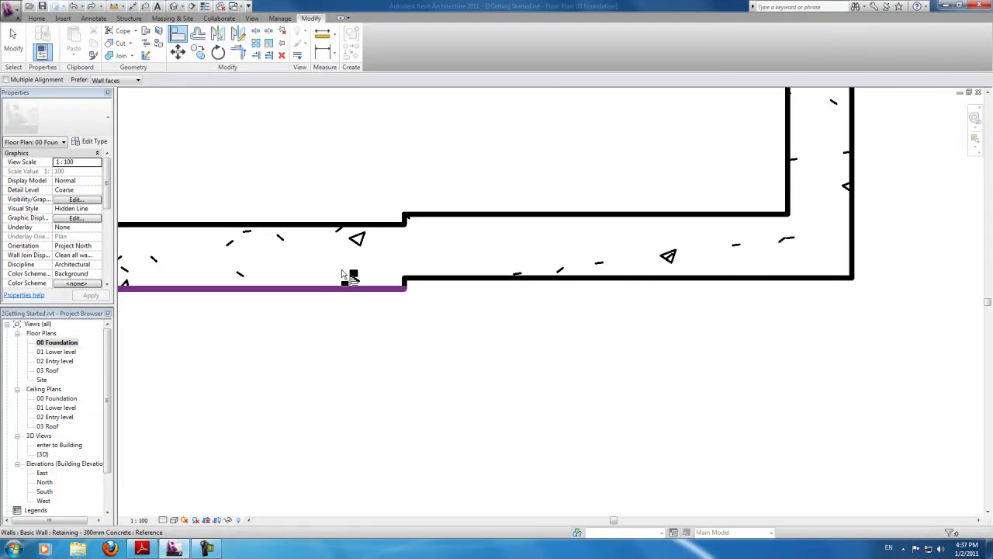
pyautogui.click(365, 293)
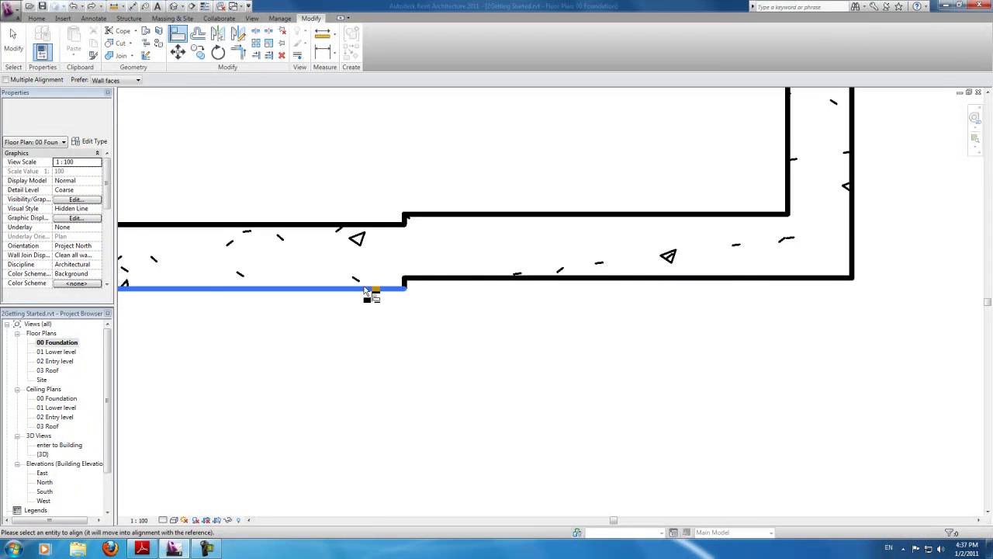
pyautogui.click(452, 280)
pyautogui.scroll(-5, 921, 353)
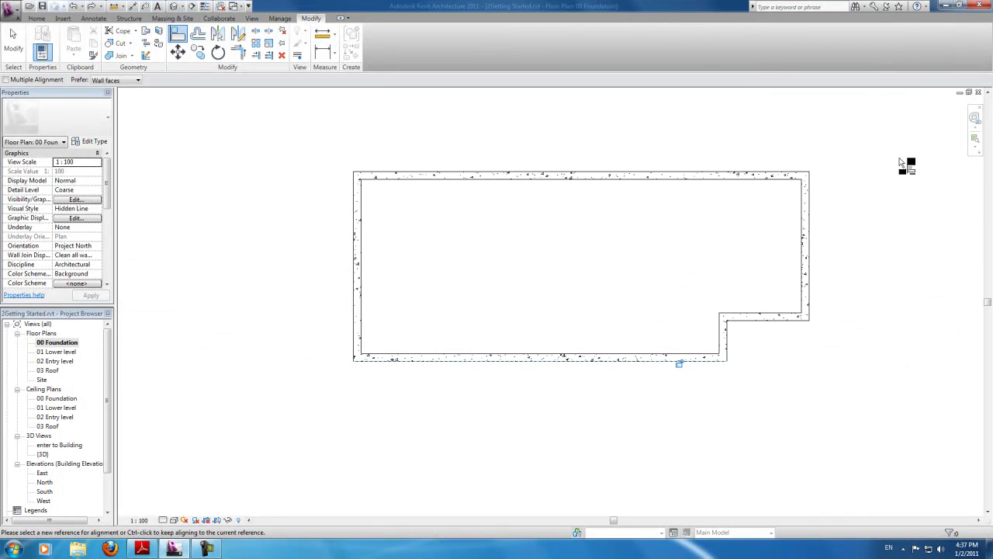
# Inspect the realigned foundation and walls in the 3D view from the entrance side and the curtain wall corner
pyautogui.click(252, 18)
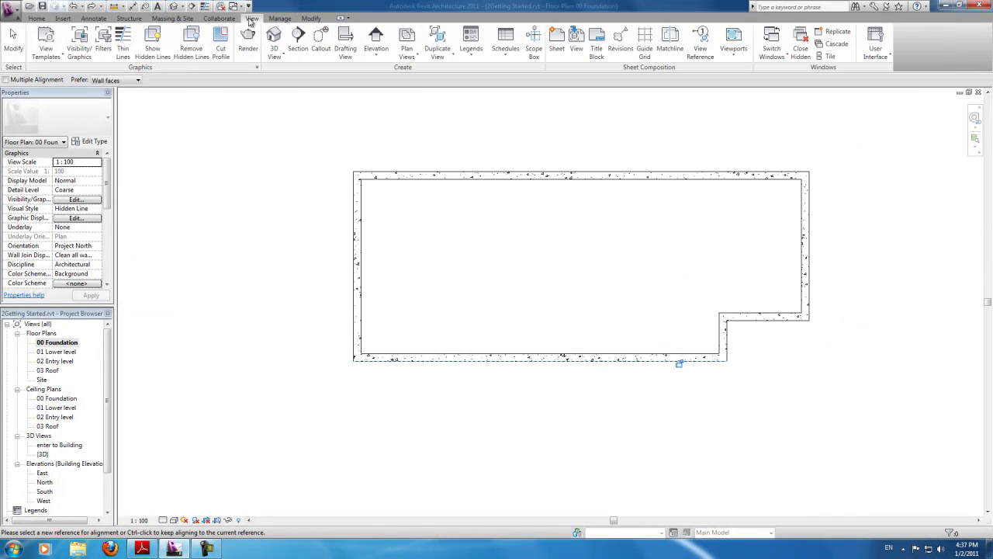
pyautogui.click(274, 39)
pyautogui.scroll(-5, 291, 271)
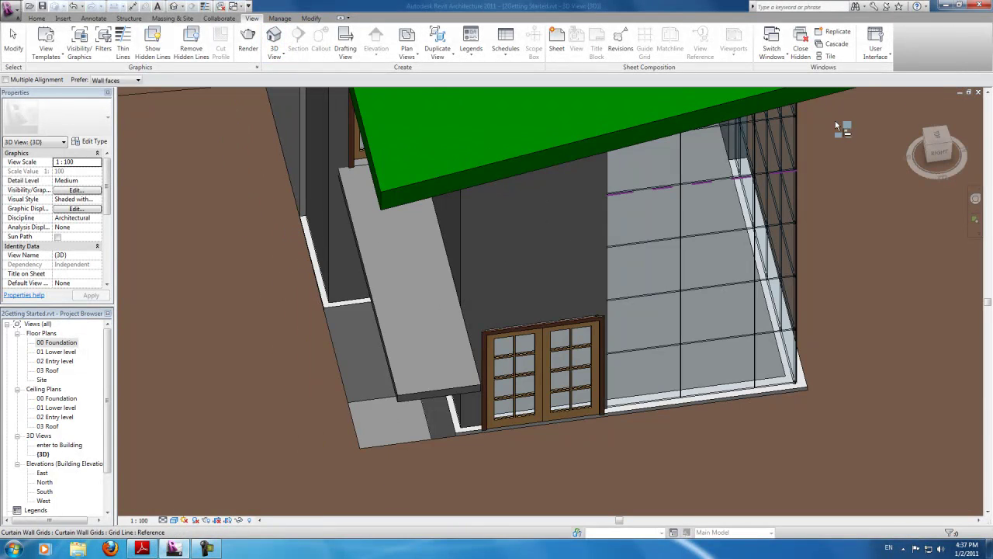
pyautogui.click(925, 142)
pyautogui.moveTo(922, 138); pyautogui.dragTo(965, 137)
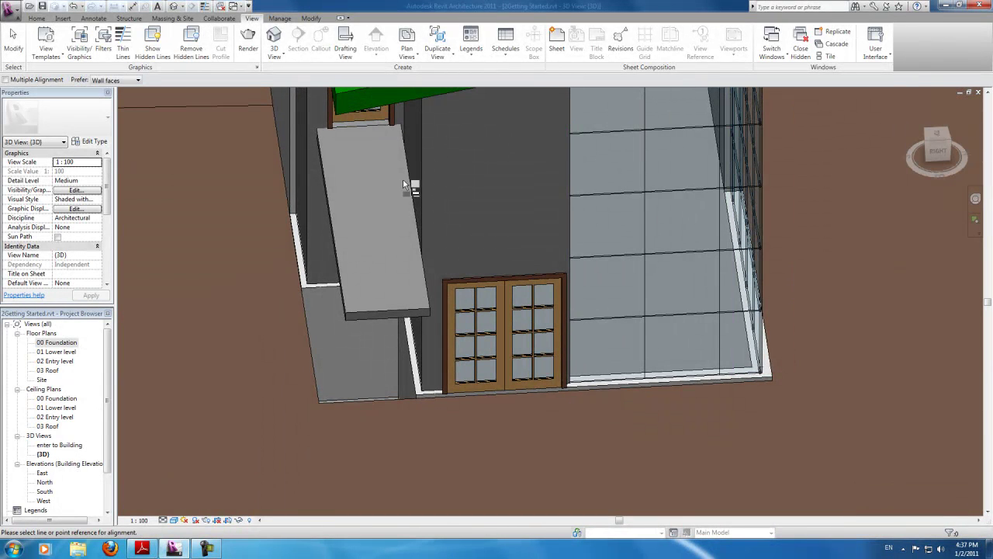
pyautogui.click(943, 153)
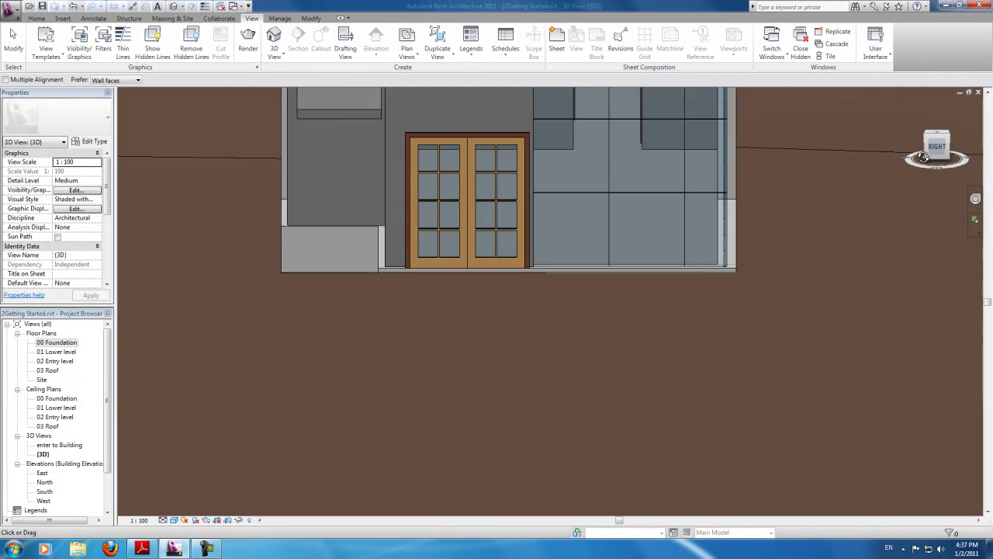
pyautogui.moveTo(924, 158); pyautogui.dragTo(974, 190)
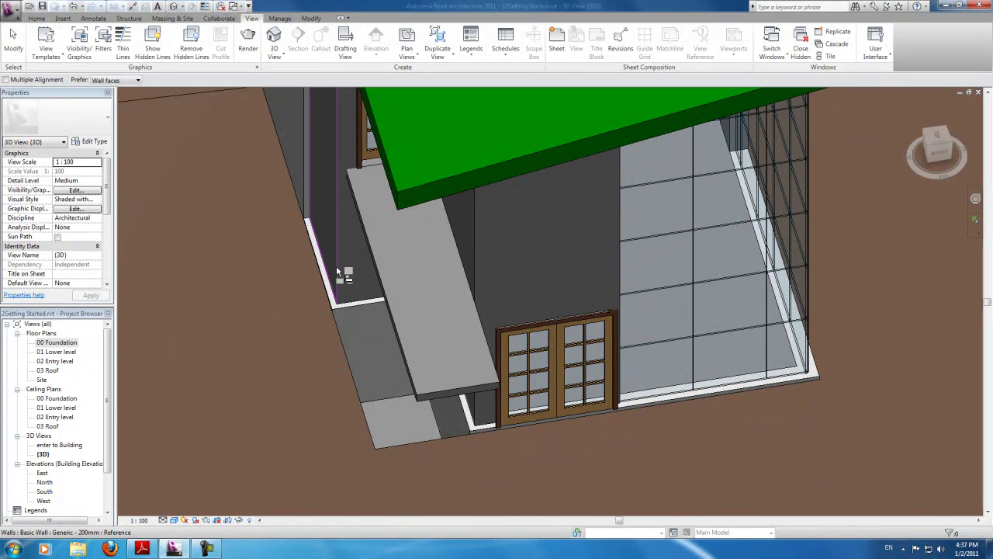
pyautogui.click(912, 153)
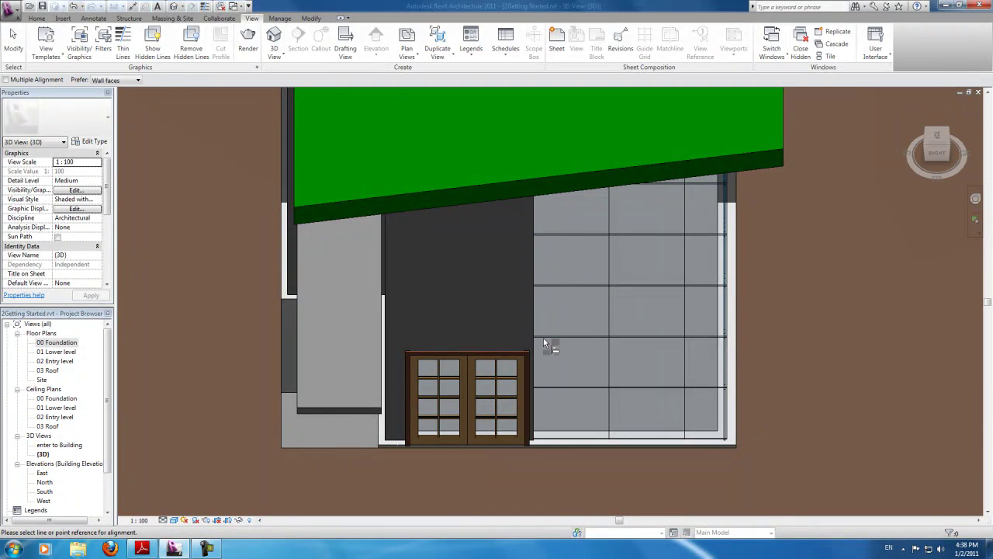
pyautogui.scroll(-2, 543, 373)
pyautogui.click(939, 150)
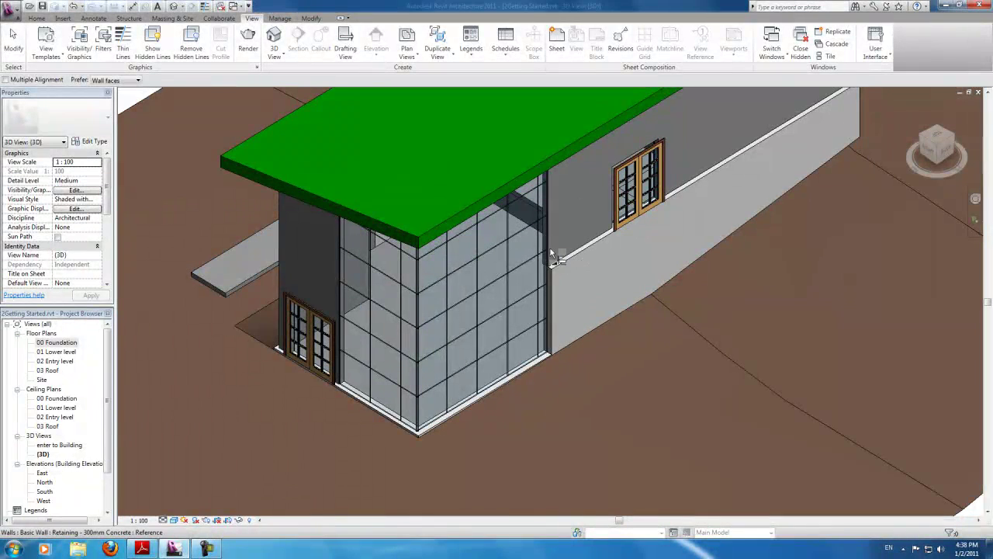
# In the 02 Entry level plan, align the long horizontal wall's inner face near door 3 with the lower-level wall face beneath it
pyautogui.doubleClick(54, 360)
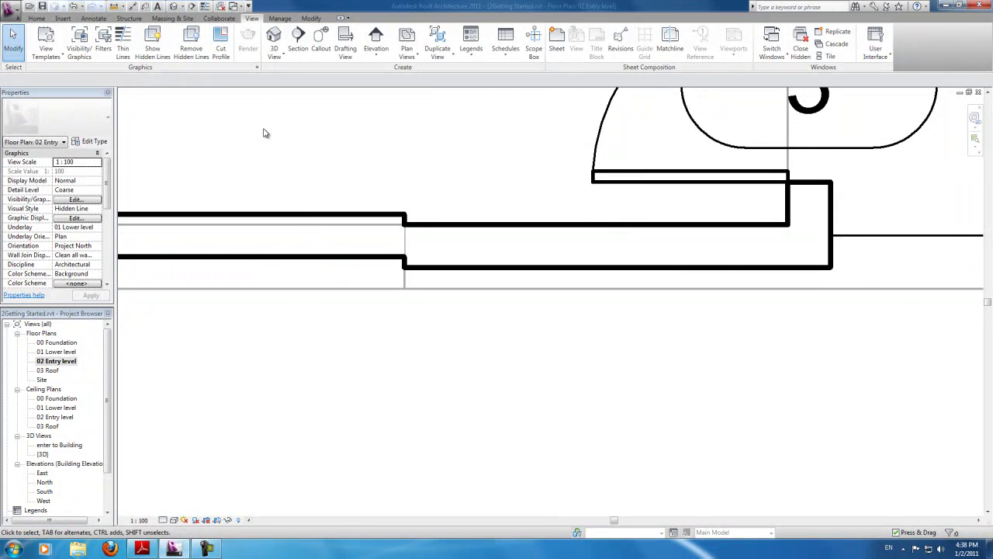
pyautogui.click(356, 218)
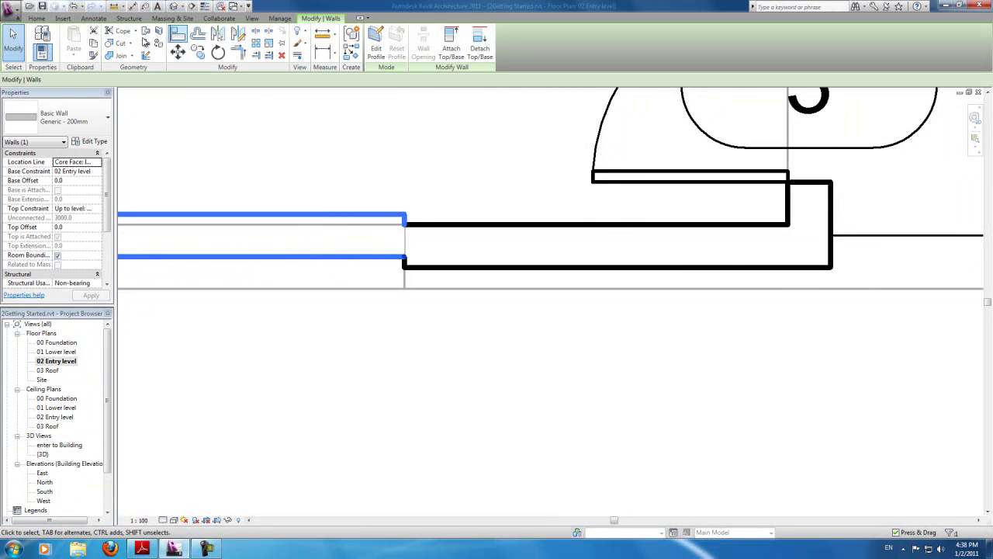
pyautogui.click(183, 37)
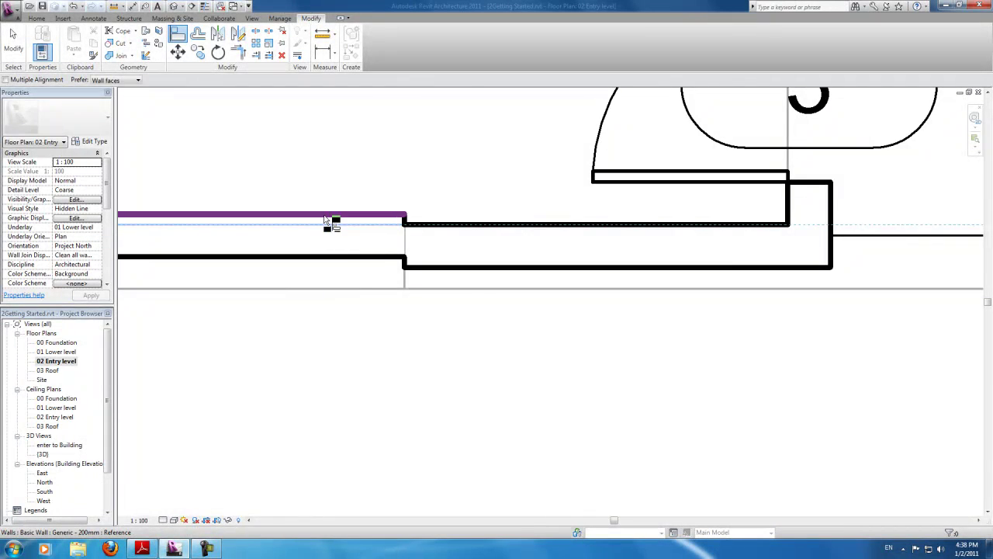
pyautogui.click(325, 219)
pyautogui.scroll(-3, 758, 392)
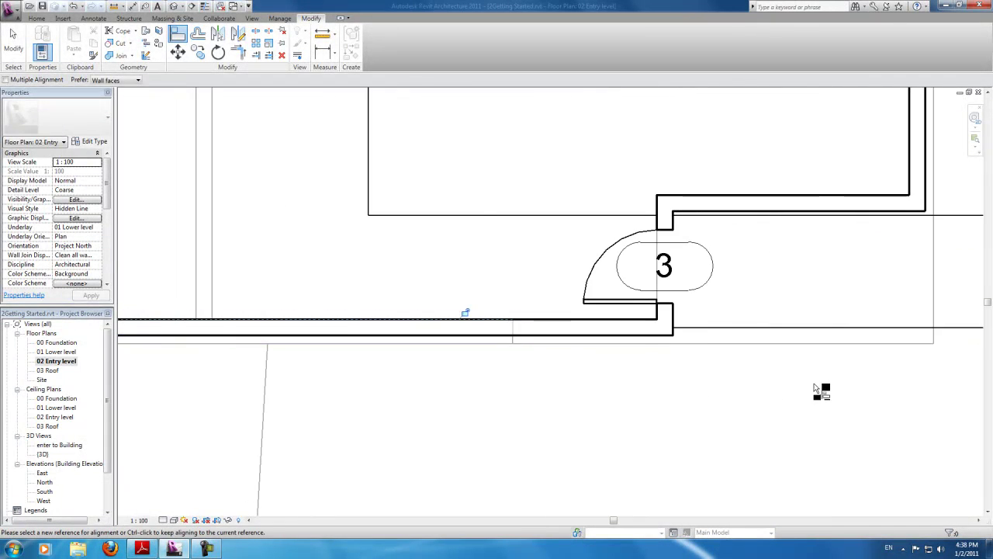
# Align the inner faces of the windowed wall beside door 4 and the wall containing door 2 with the lower-level wall faces
pyautogui.scroll(-3, 816, 390)
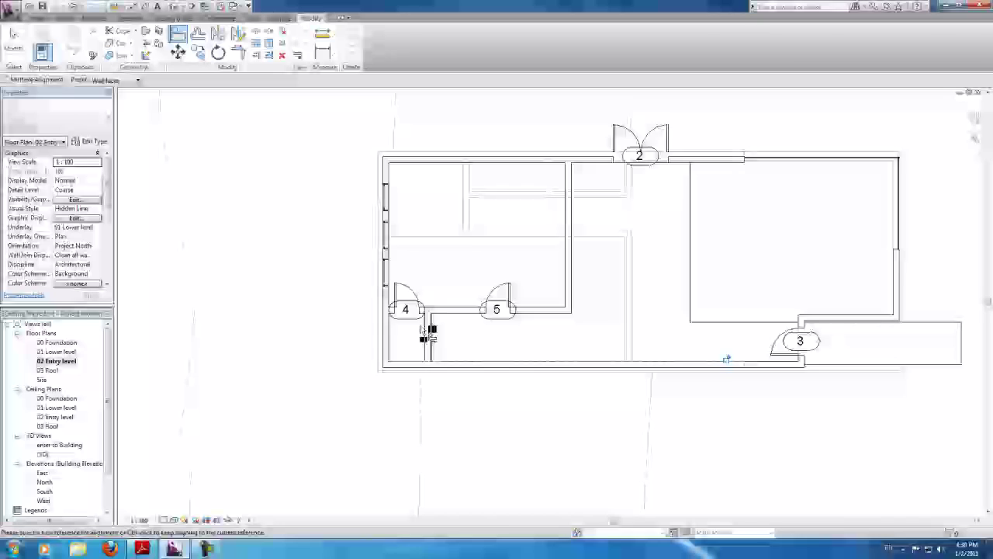
pyautogui.scroll(5, 378, 329)
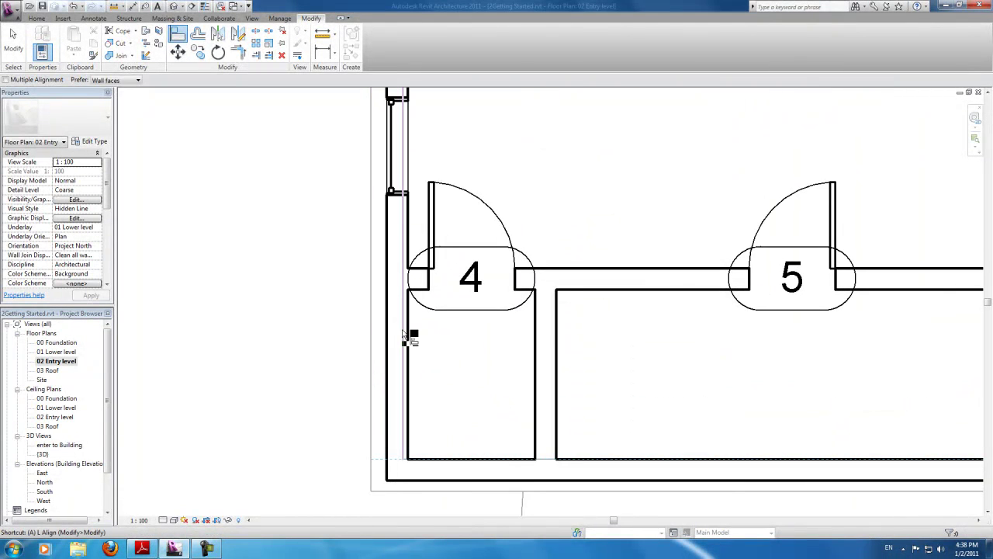
pyautogui.scroll(-5, 404, 349)
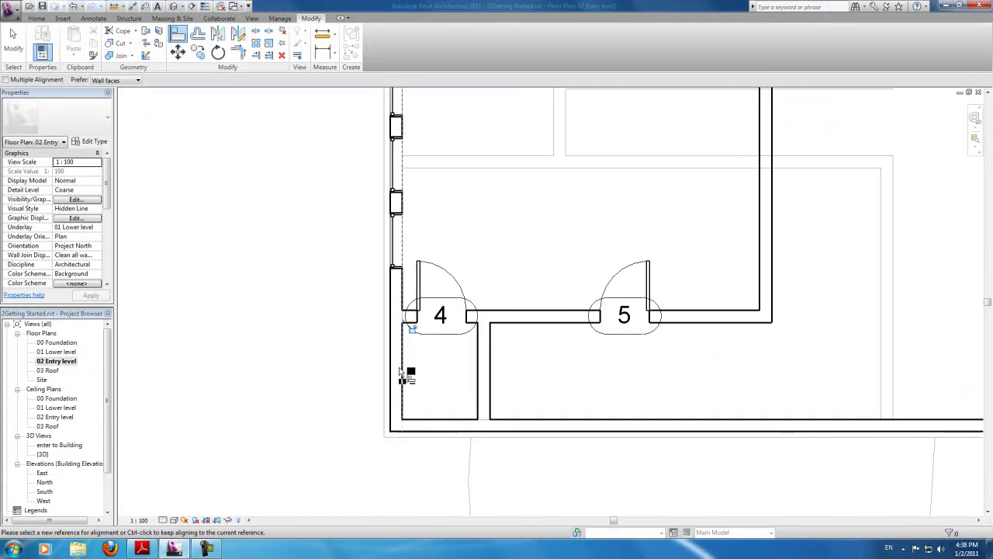
pyautogui.scroll(4, 460, 178)
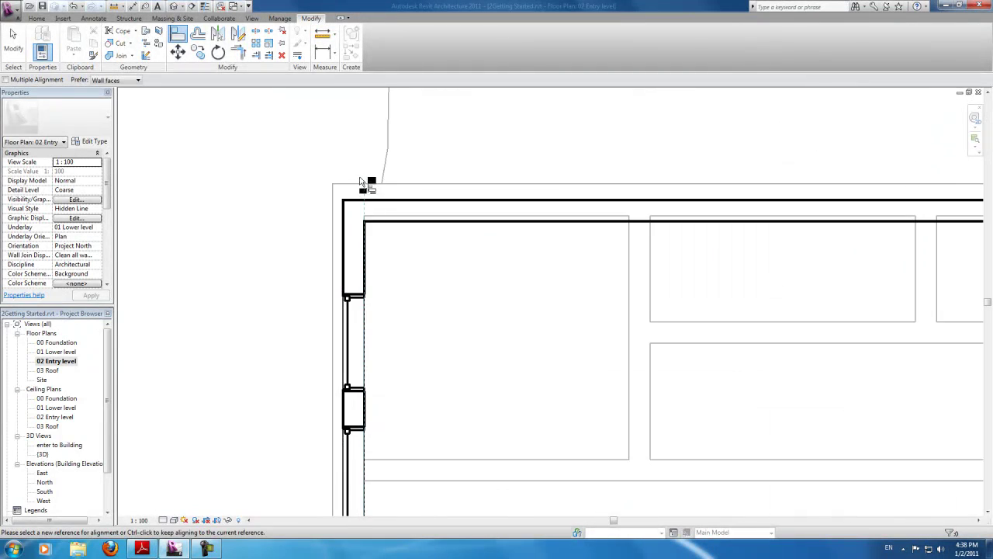
pyautogui.click(370, 231)
pyautogui.scroll(-2, 195, 232)
pyautogui.scroll(-3, 908, 246)
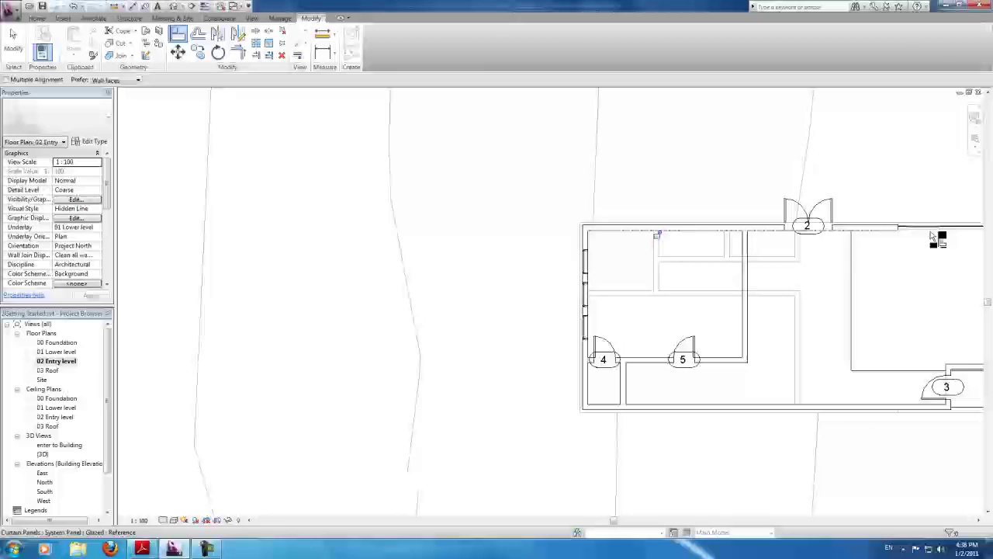
# Inspect the aligned walls in the default 3D view, examining the entrance doors, curtain wall and foundation edges from the right side and above
pyautogui.scroll(-1, 954, 313)
pyautogui.scroll(2, 714, 308)
pyautogui.scroll(3, 458, 284)
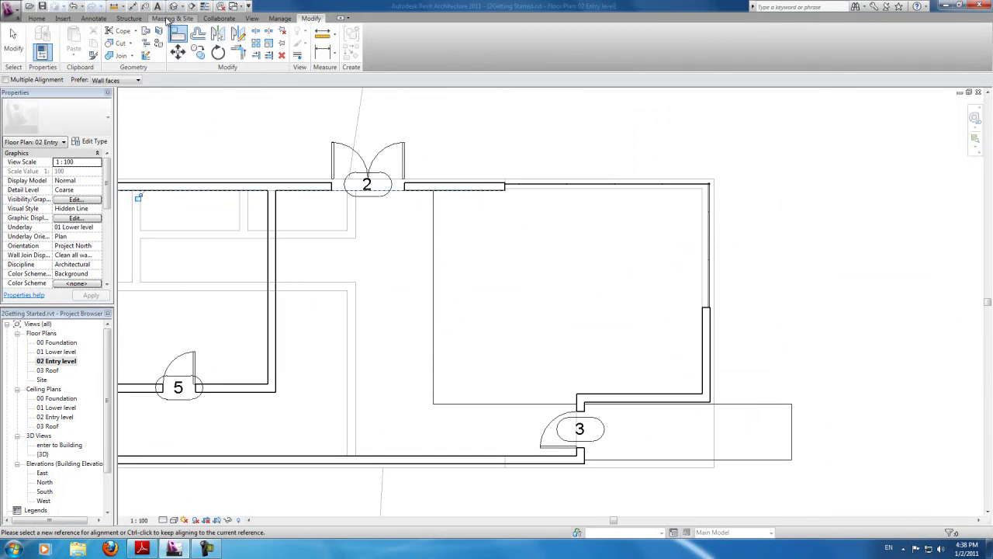
pyautogui.click(248, 18)
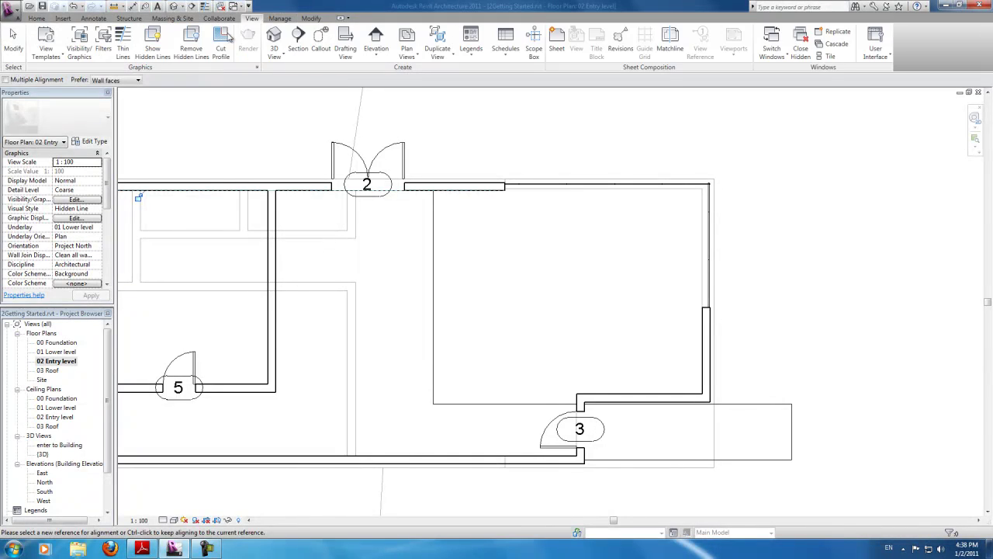
pyautogui.click(274, 39)
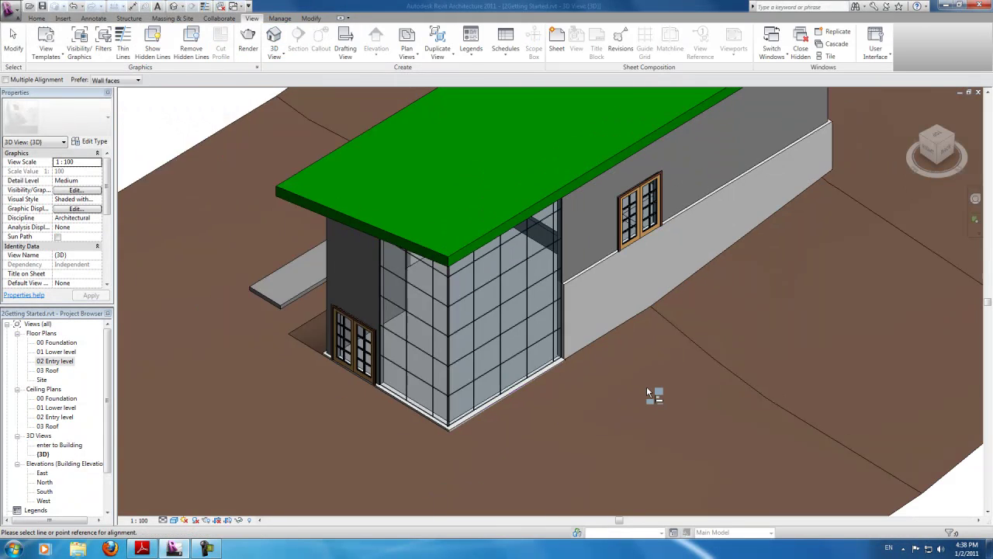
pyautogui.scroll(5, 360, 405)
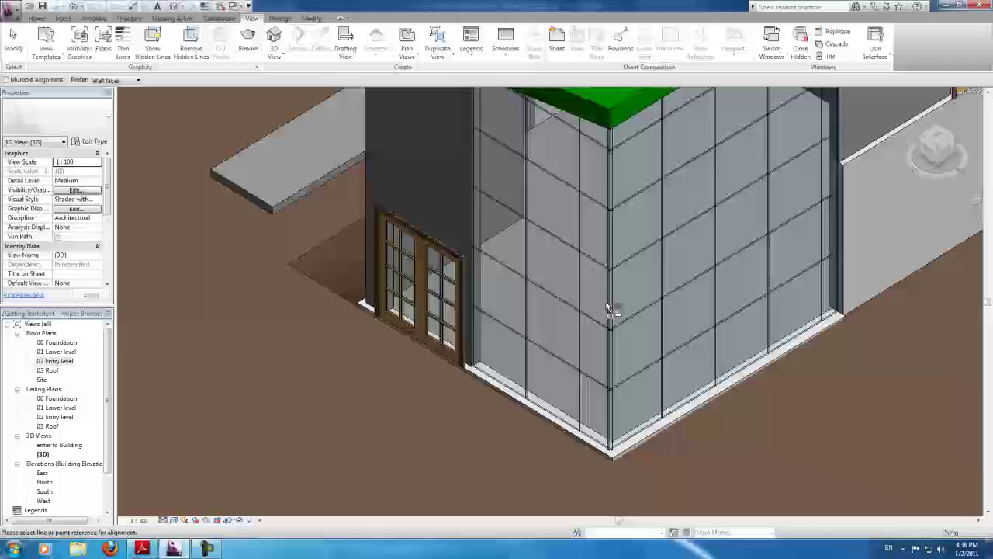
pyautogui.click(932, 143)
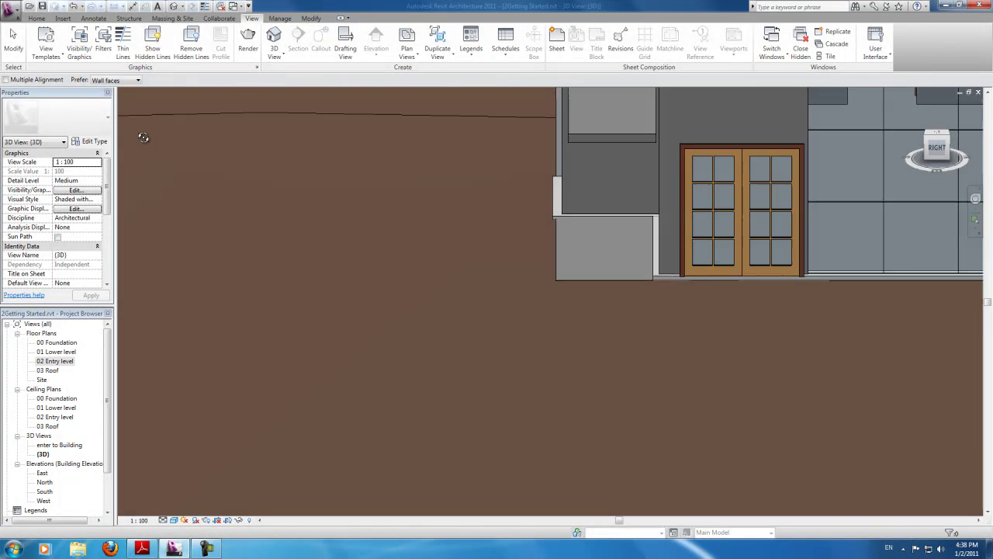
pyautogui.moveTo(143, 137); pyautogui.dragTo(123, 147)
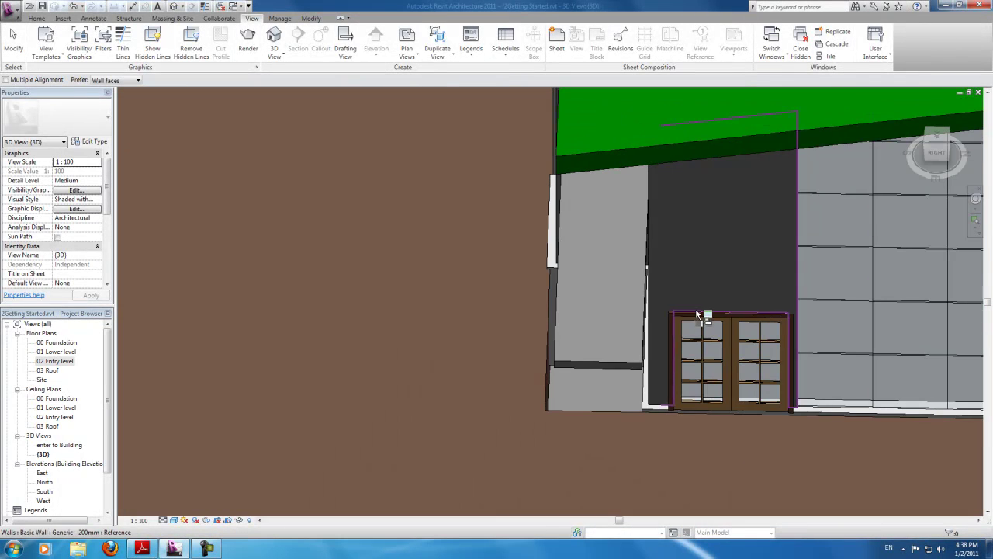
pyautogui.scroll(-5, 905, 372)
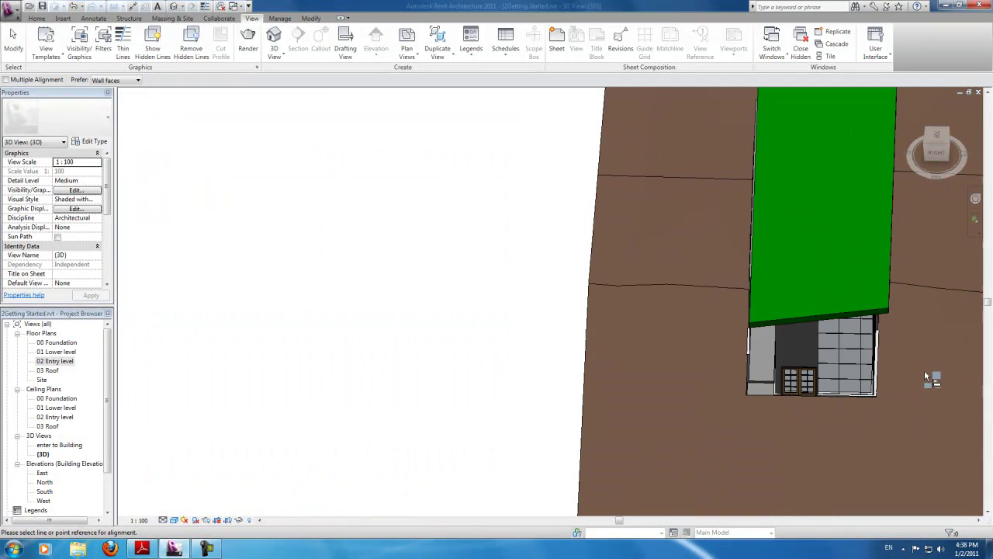
pyautogui.scroll(6, 893, 427)
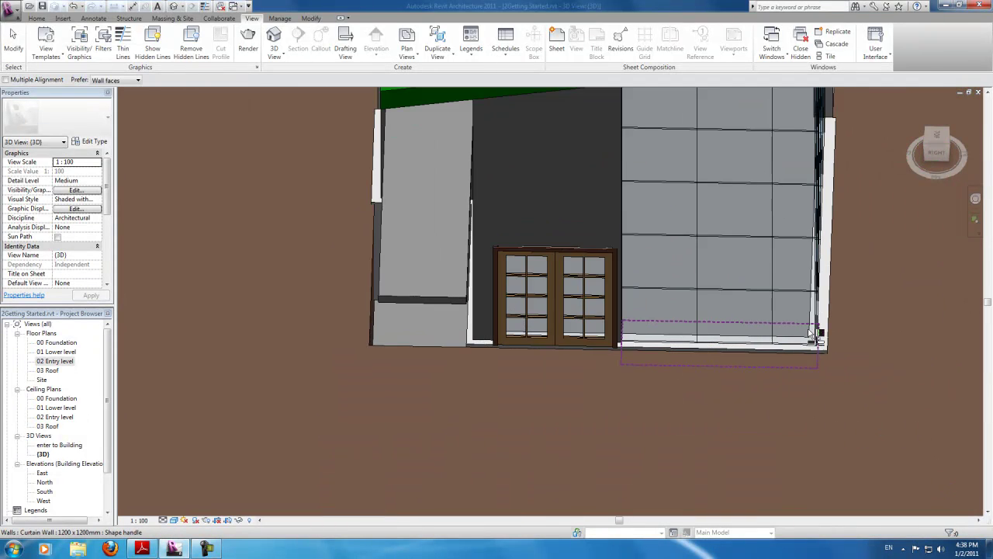
pyautogui.moveTo(941, 153); pyautogui.dragTo(779, 153)
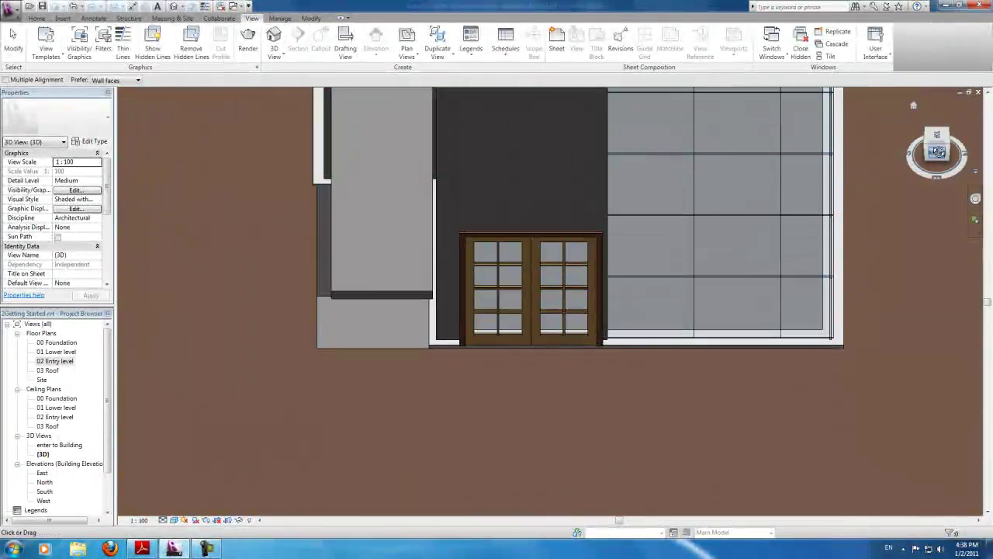
pyautogui.moveTo(937, 151); pyautogui.dragTo(170, 144)
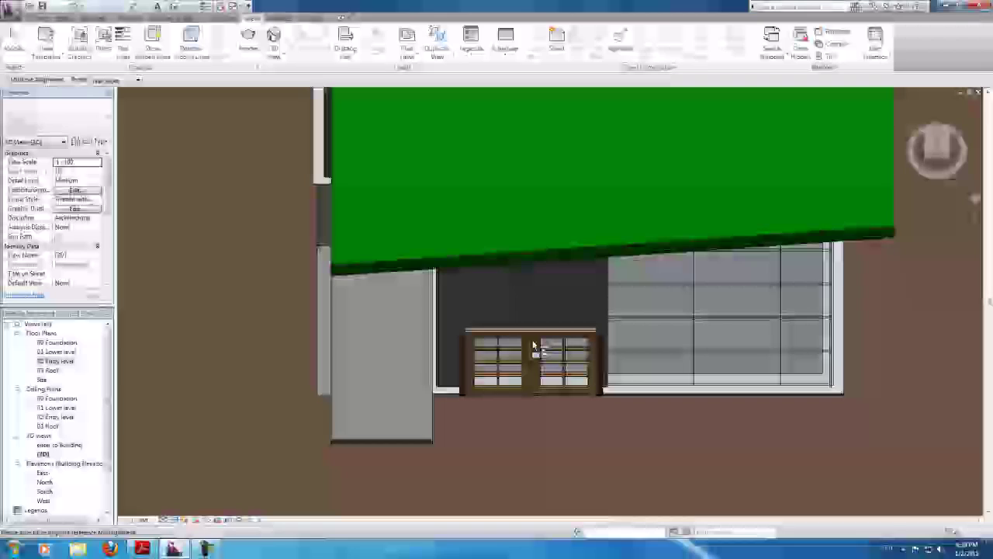
# End the alignment and delete the double-glass door from the lower-level entrance wall
pyautogui.click(535, 337)
pyautogui.press('Escape')
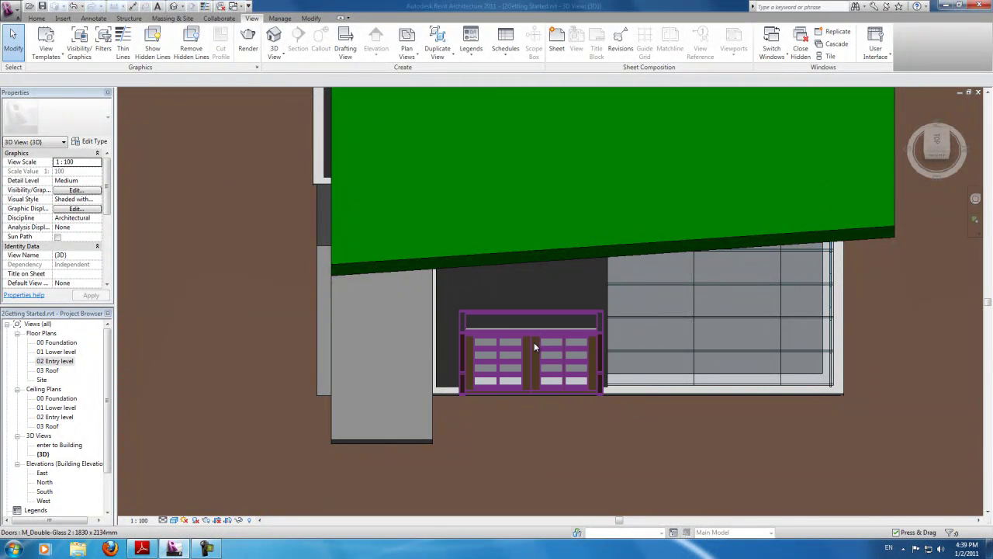
pyautogui.click(534, 342)
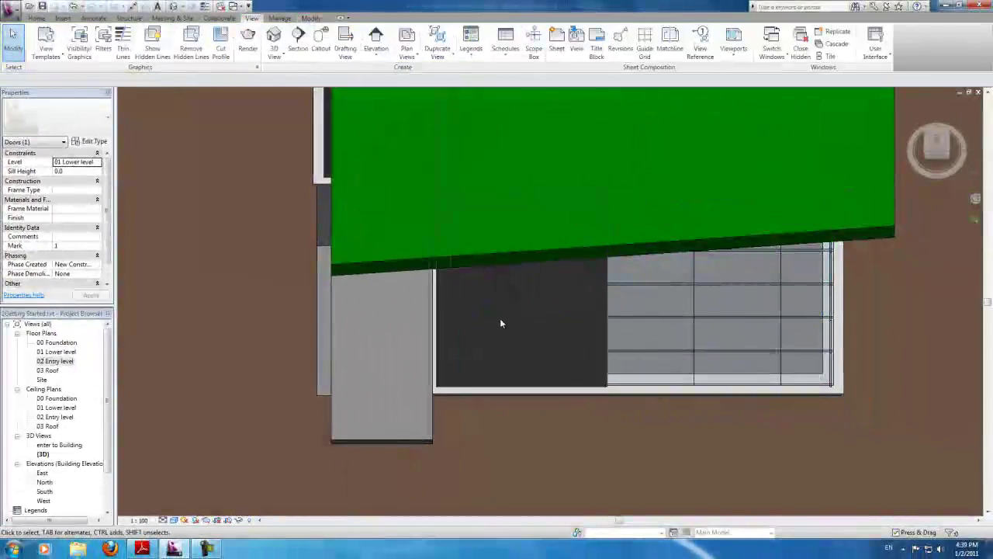
pyautogui.press('Escape')
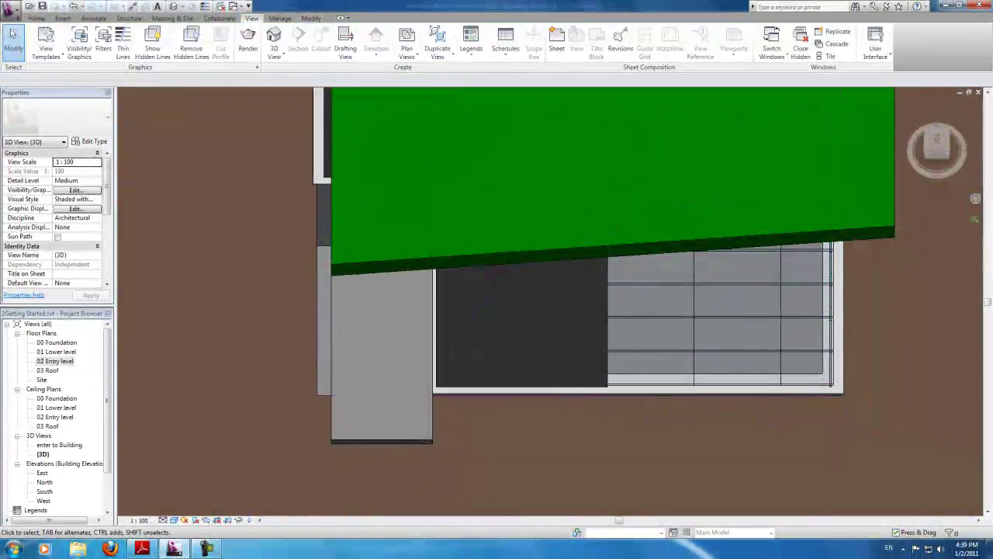
# Place an M_Double-Glass 2 door of 1830 x 2134mm in the dark entrance wall beside the curtain wall
pyautogui.click(43, 17)
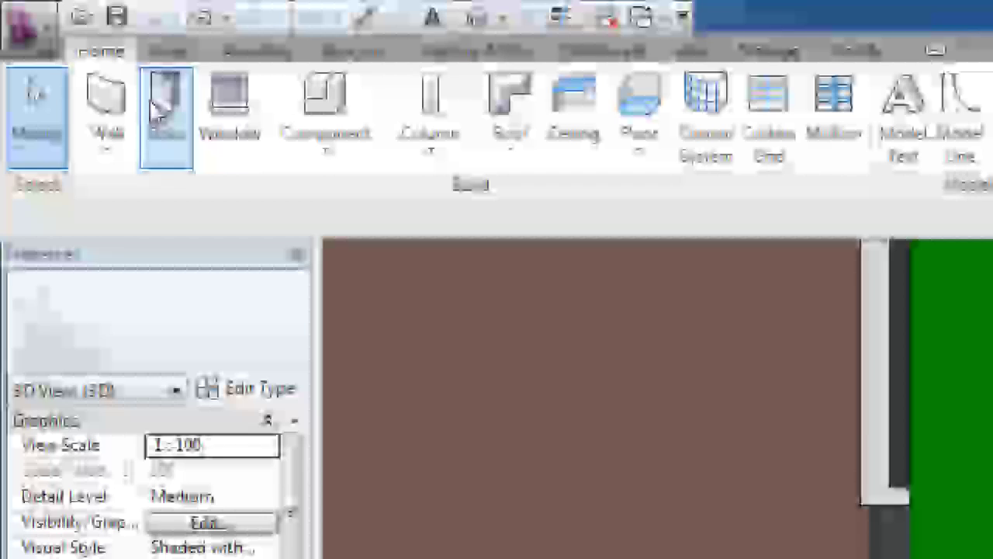
pyautogui.click(160, 100)
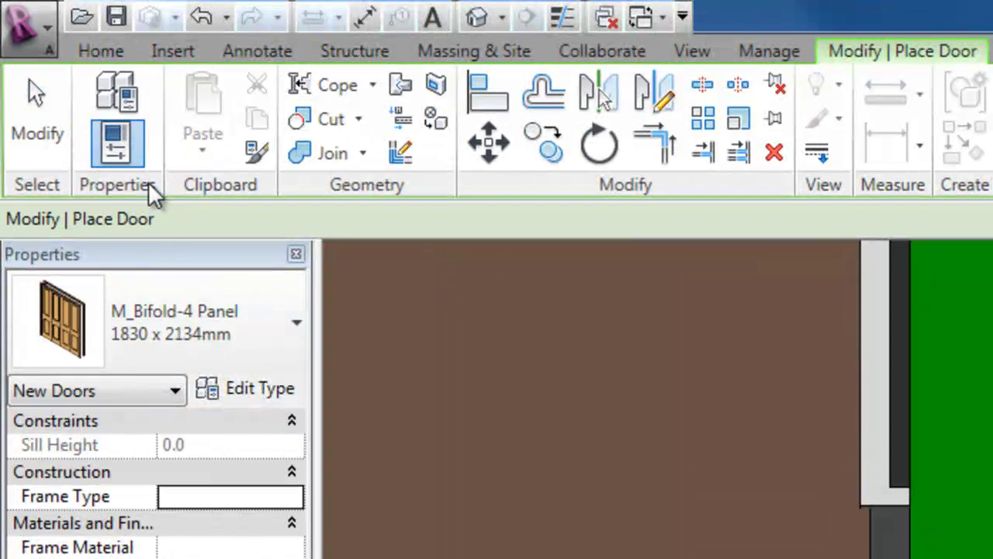
pyautogui.click(172, 320)
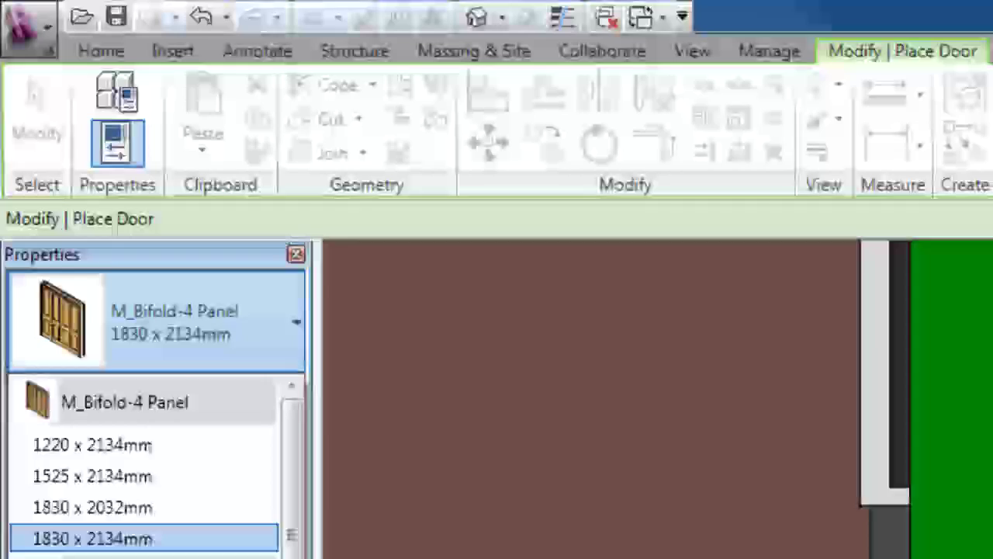
pyautogui.press('Escape')
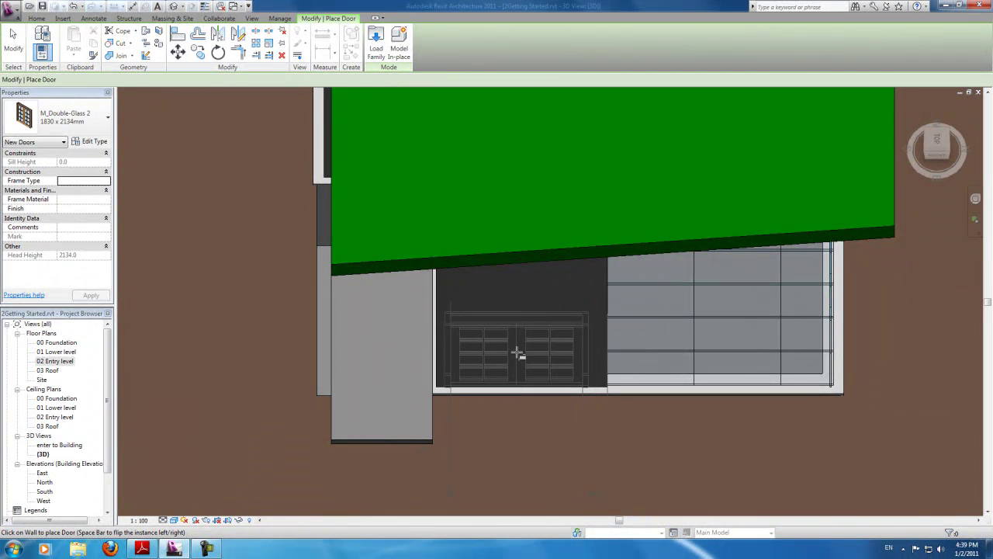
pyautogui.click(565, 388)
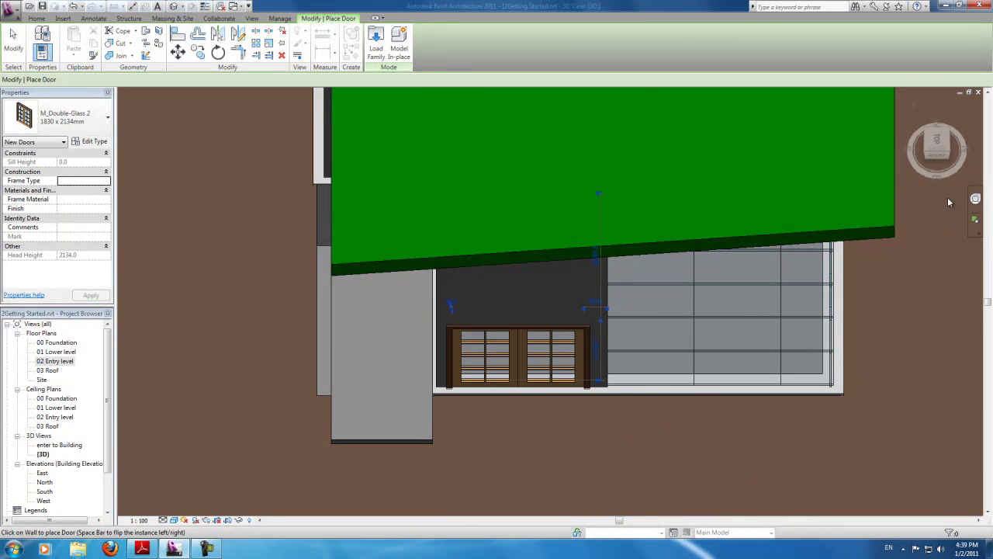
# Examine the new entrance door and the curtain wall corner from the front and back in 3D, and end door placement
pyautogui.moveTo(943, 161); pyautogui.dragTo(883, 139)
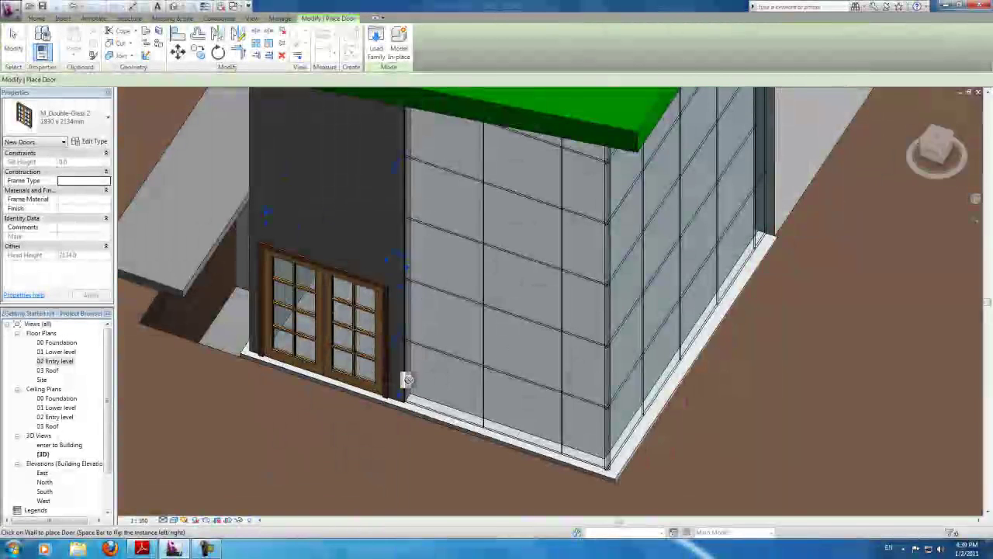
pyautogui.moveTo(949, 153); pyautogui.dragTo(872, 182)
pyautogui.scroll(-2, 632, 255)
pyautogui.scroll(-2, 632, 255)
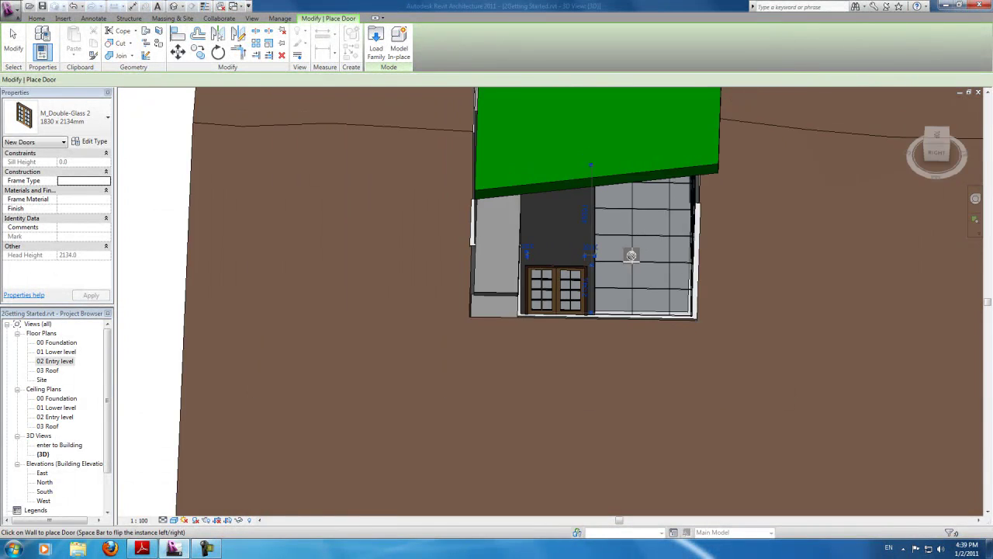
pyautogui.moveTo(942, 158); pyautogui.dragTo(653, 95)
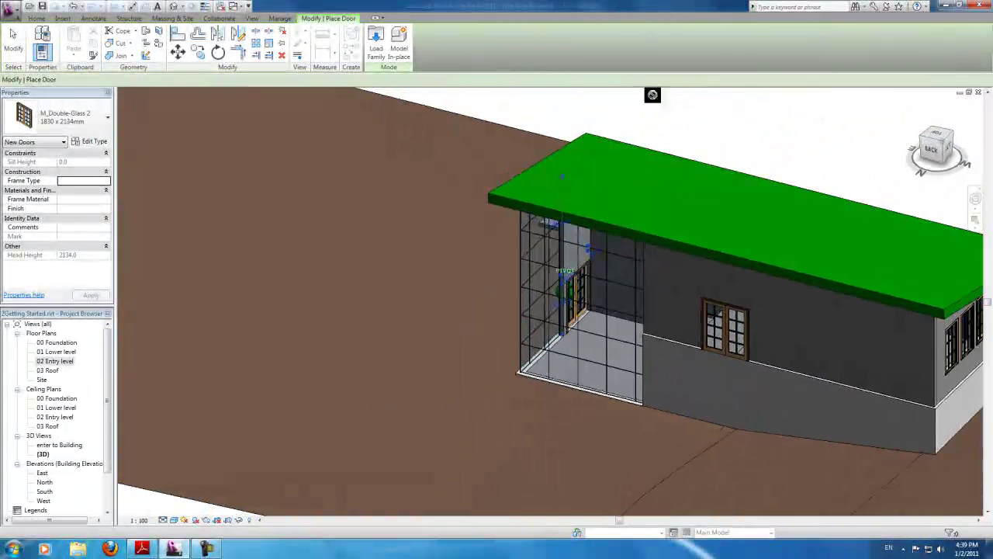
pyautogui.scroll(2, 780, 341)
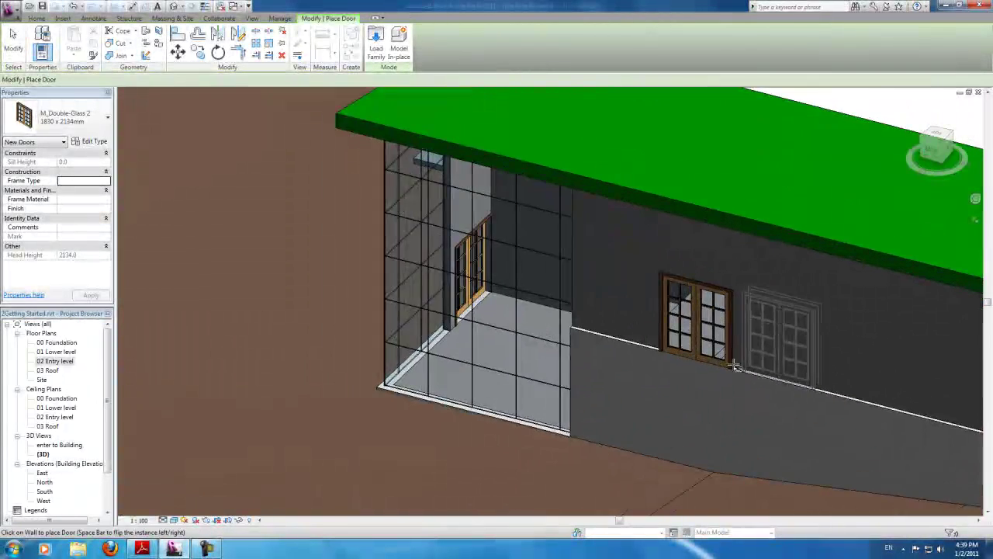
pyautogui.scroll(3, 753, 334)
pyautogui.press('Escape')
pyautogui.press('Escape')
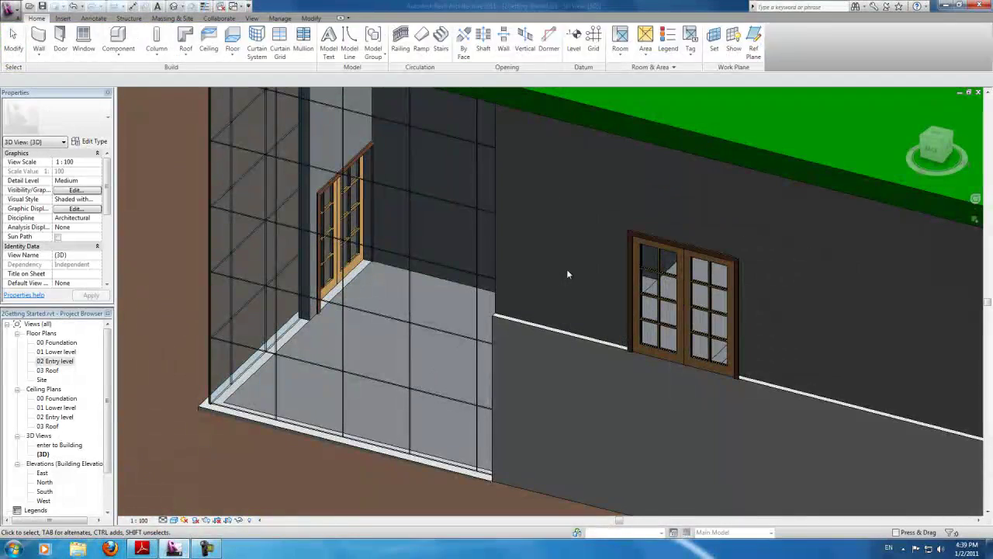
# Delete the double-glass door from the dark wall beside the curtain wall on the entry level
pyautogui.click(704, 317)
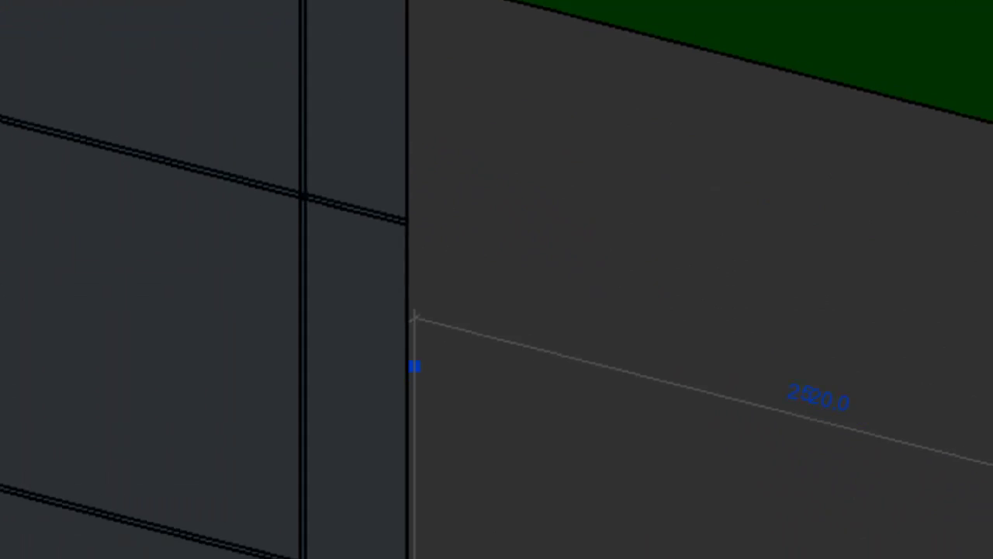
pyautogui.scroll(-2, 741, 499)
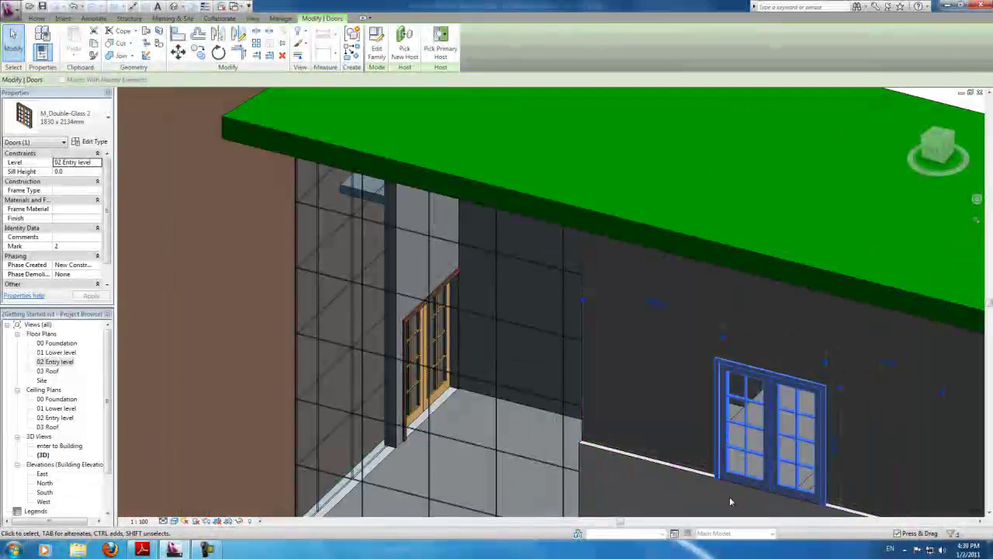
pyautogui.scroll(2, 741, 499)
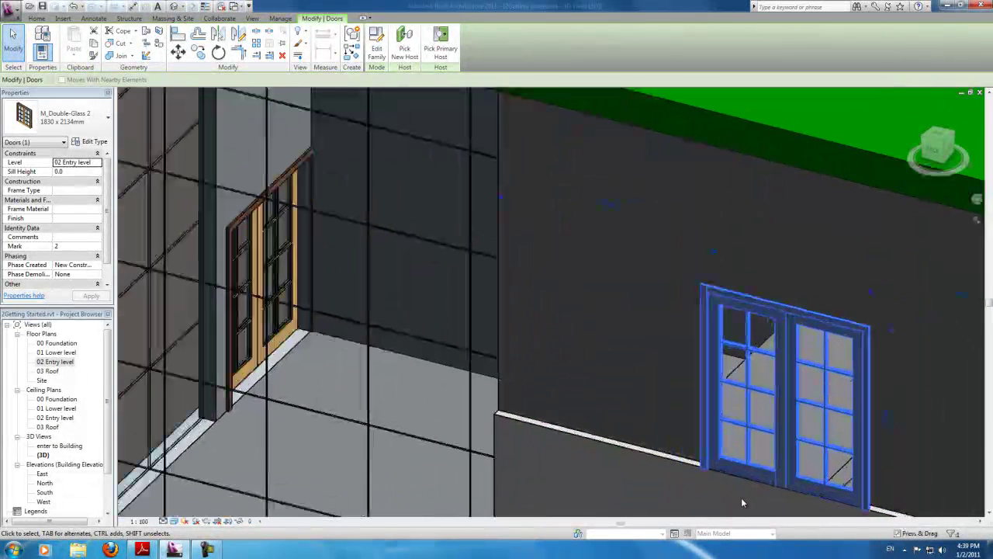
pyautogui.moveTo(805, 323); pyautogui.dragTo(807, 326)
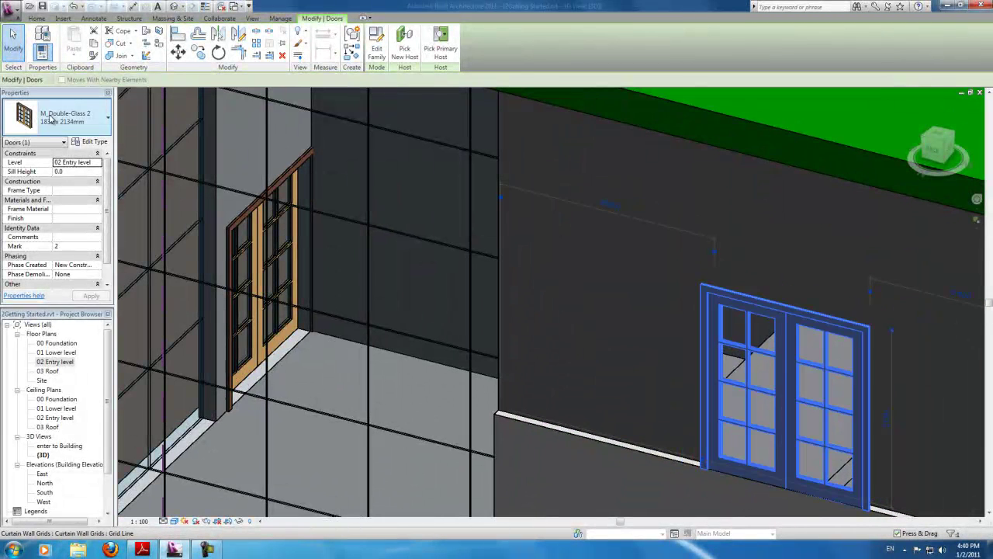
pyautogui.press('Delete')
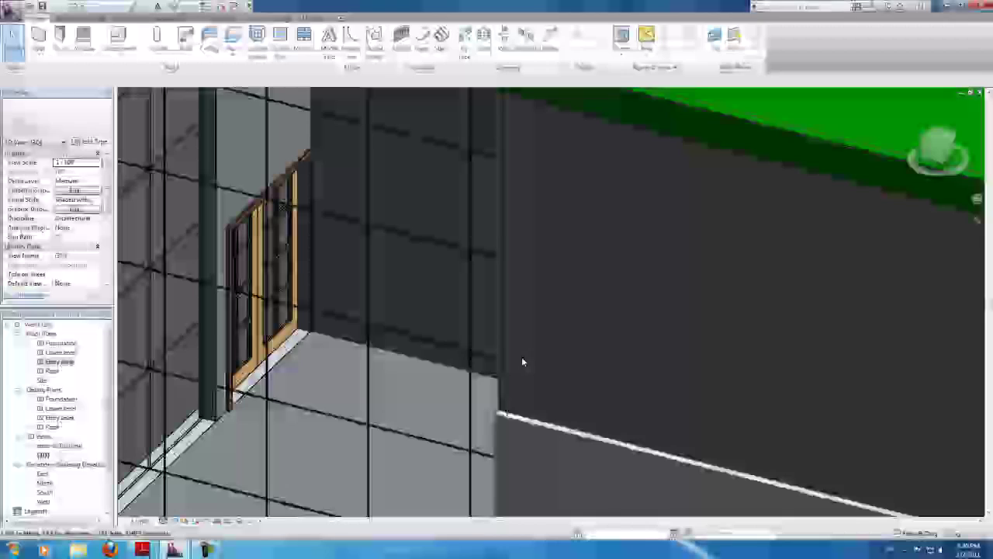
# Place an M_Double-Glass 2 door of 1830 x 2134mm in the dark wall beside the curtain wall and end door placement
pyautogui.click(61, 42)
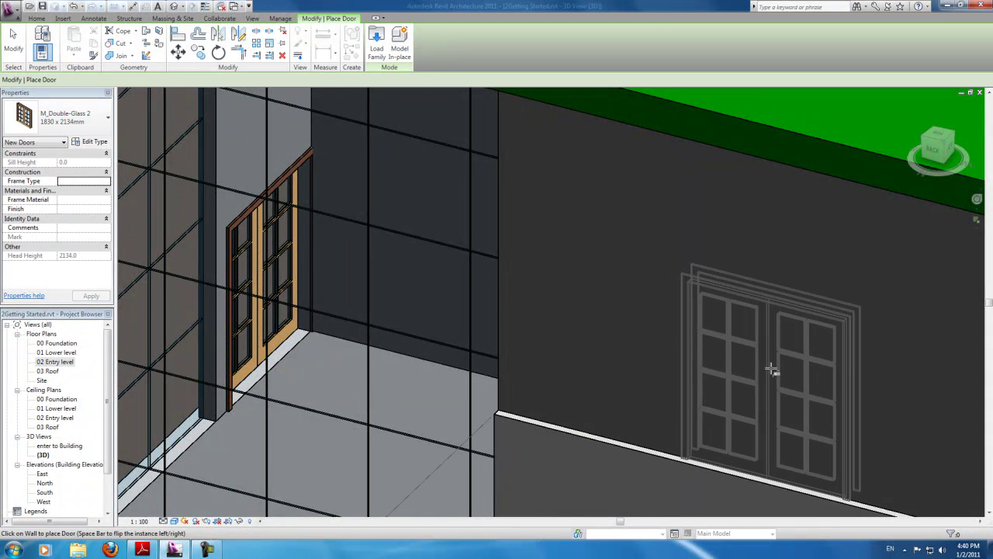
pyautogui.click(772, 370)
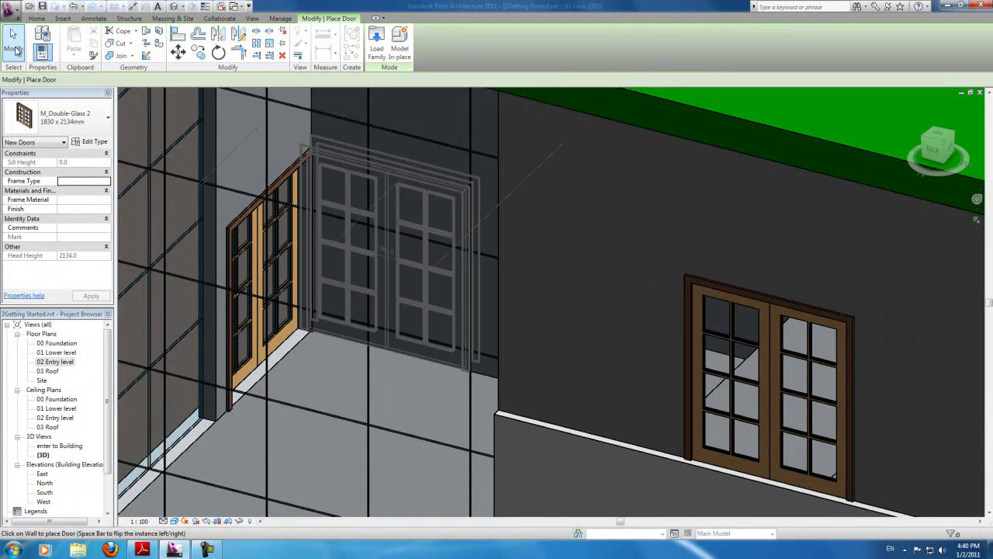
pyautogui.press('Escape')
# Set the new door's distance from the curtain wall end of its wall to 2520 mm
pyautogui.click(745, 299)
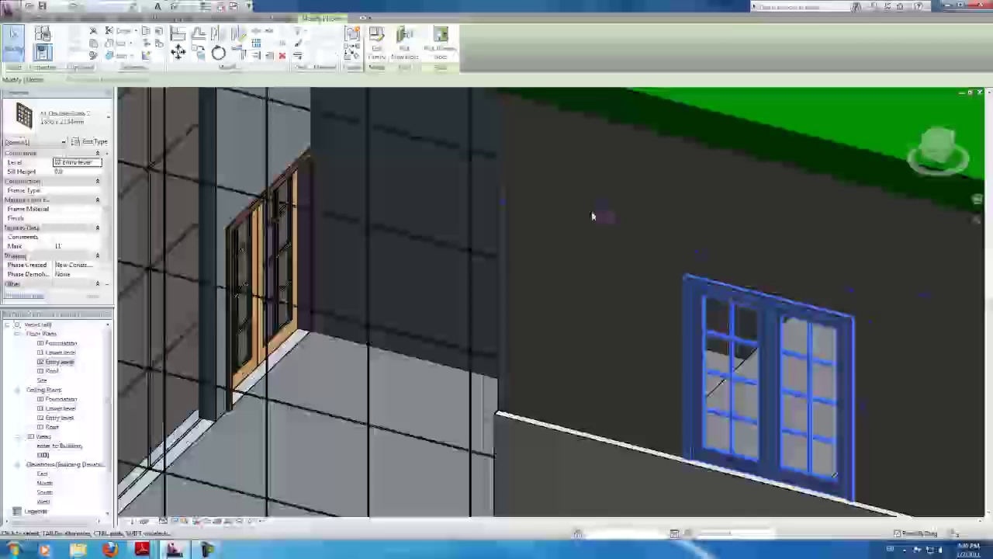
pyautogui.click(603, 221)
pyautogui.write('2520')
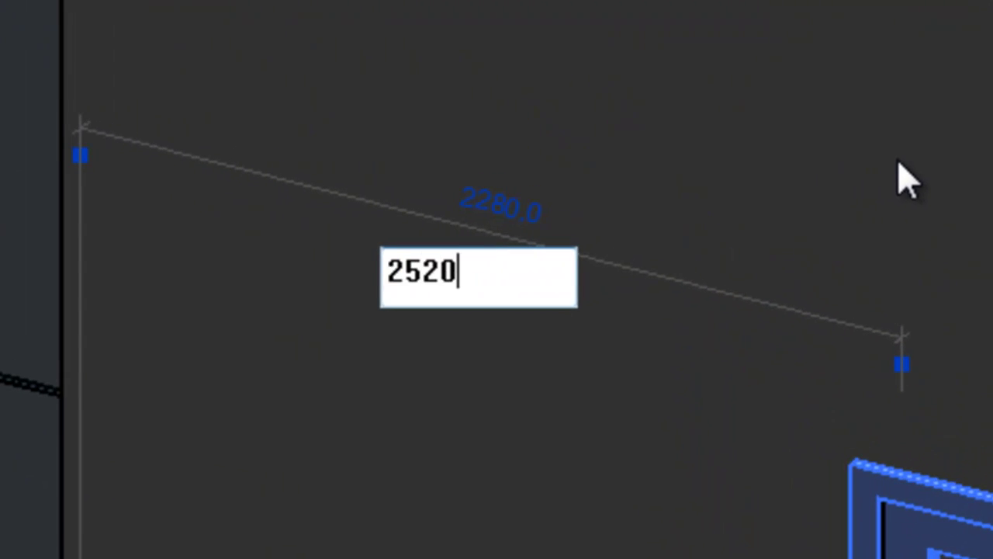
pyautogui.press('Return')
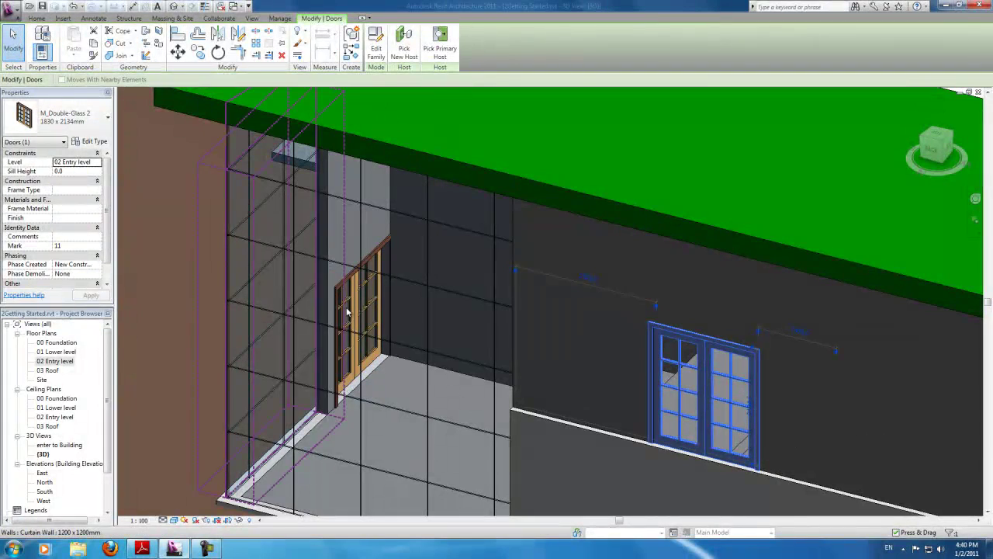
# Examine the entrance door, the curtain wall corner and the whole building in 3D from the right side and above, and deselect the door
pyautogui.click(950, 149)
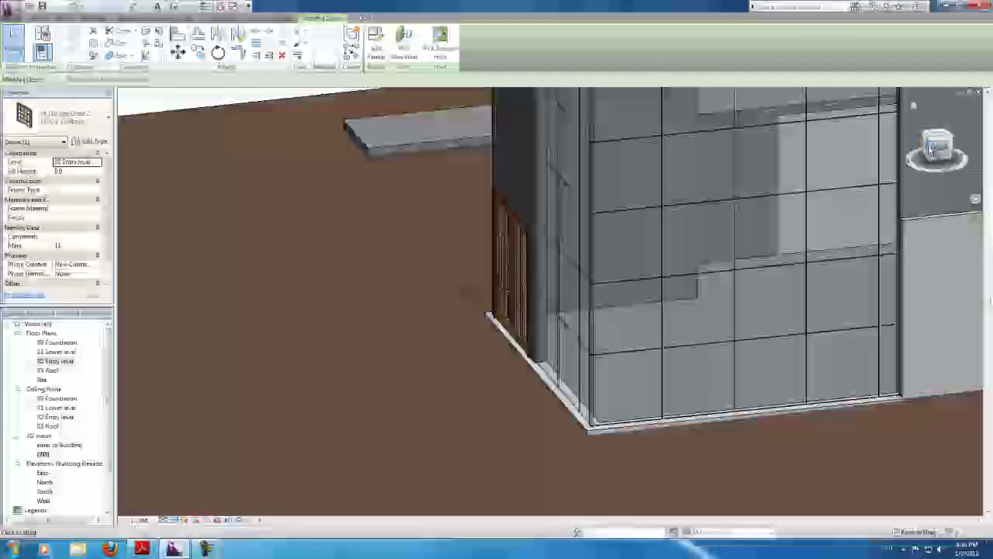
pyautogui.scroll(4, 413, 226)
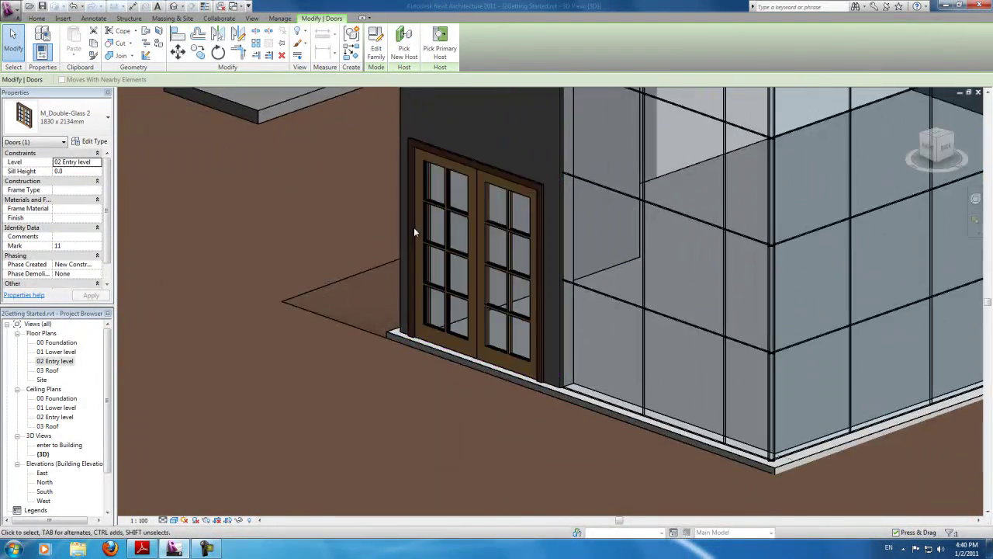
pyautogui.scroll(1, 381, 262)
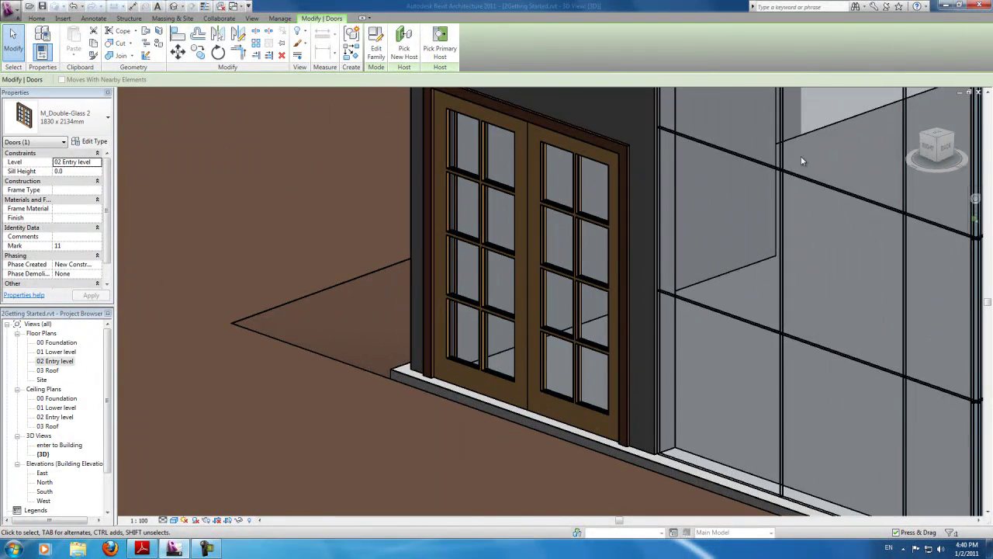
pyautogui.click(928, 146)
pyautogui.scroll(-3, 488, 315)
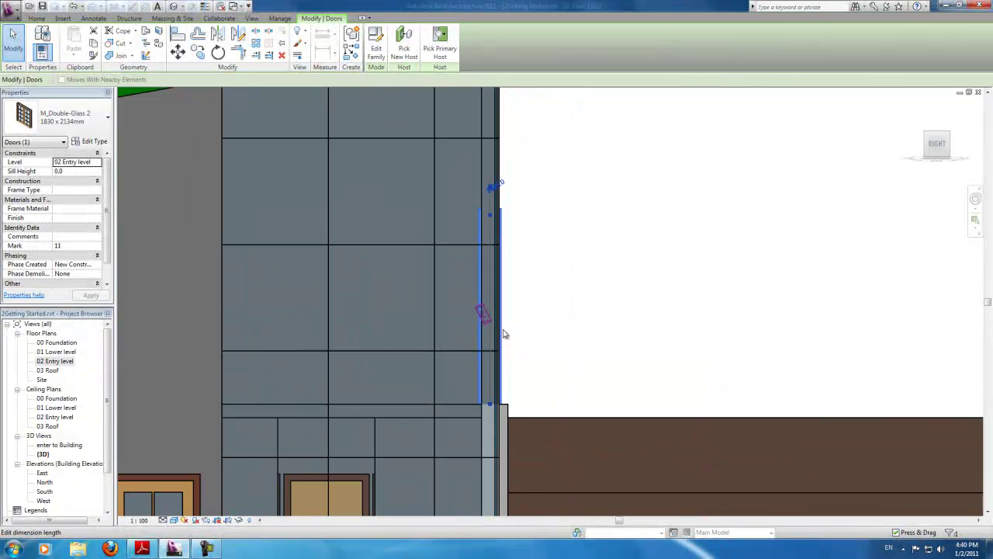
pyautogui.scroll(-2, 392, 435)
pyautogui.scroll(2, 310, 435)
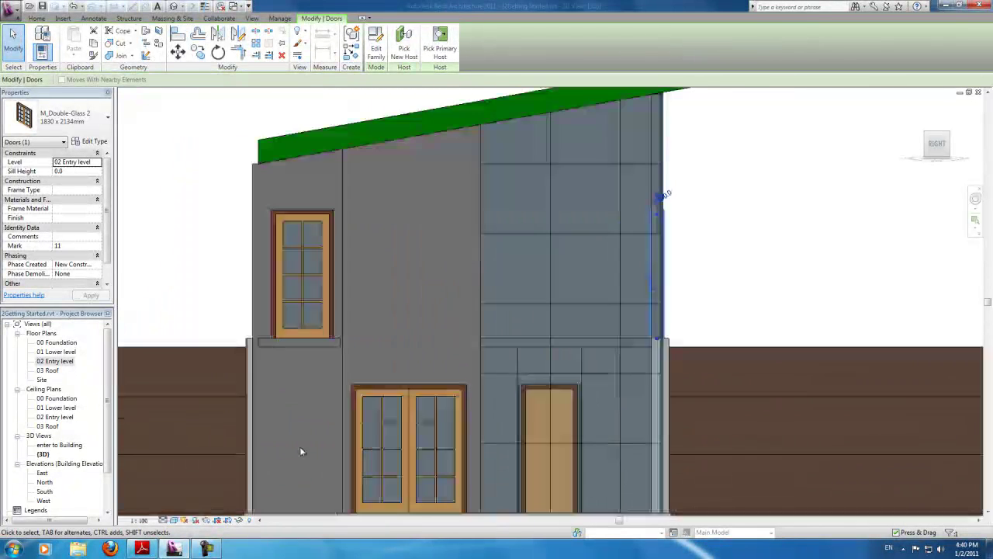
pyautogui.scroll(2, 512, 424)
pyautogui.scroll(-2, 362, 373)
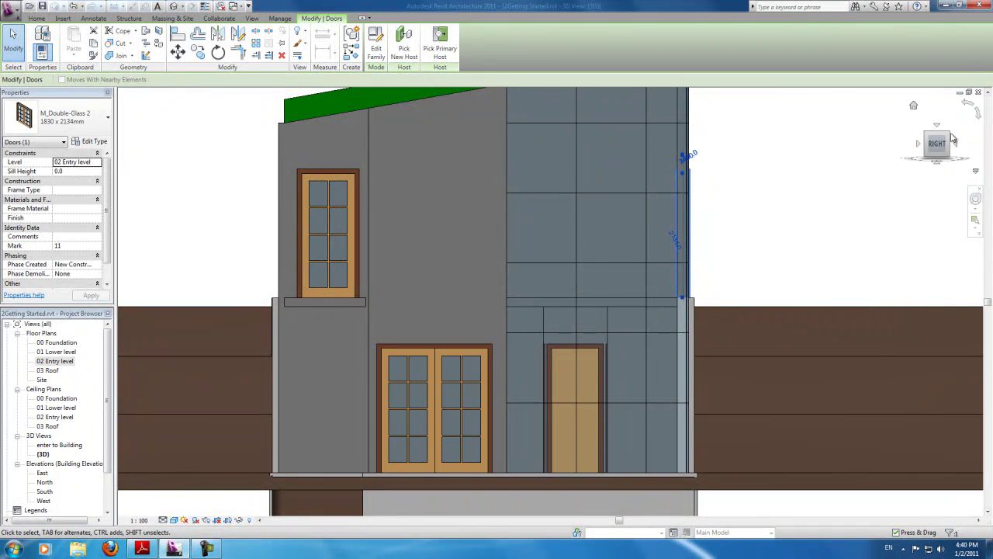
pyautogui.moveTo(941, 150); pyautogui.dragTo(894, 170)
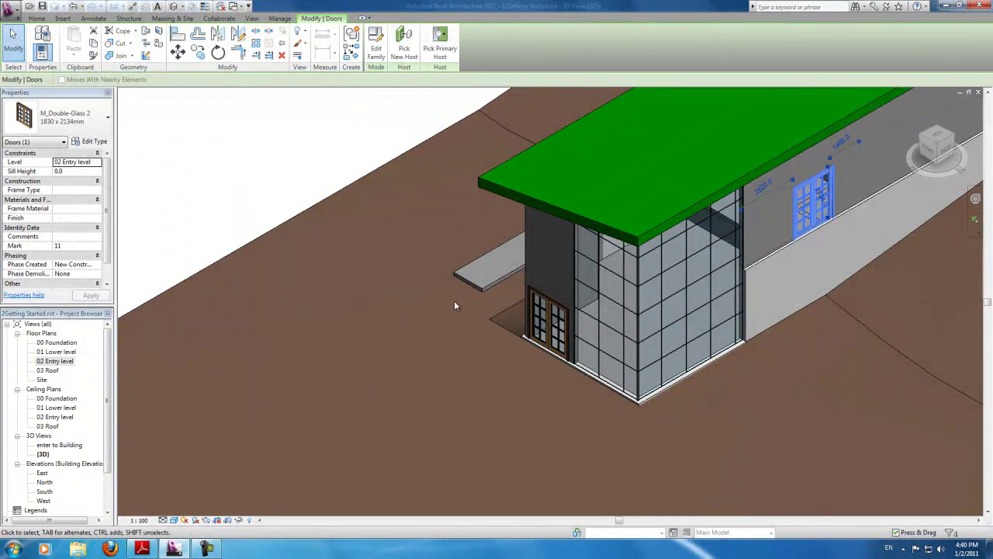
pyautogui.scroll(-4, 454, 306)
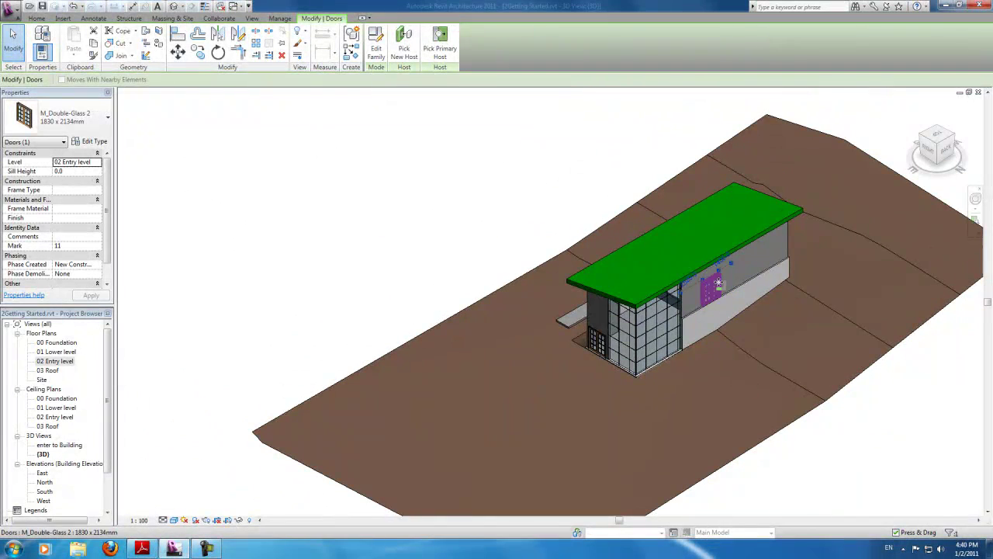
pyautogui.press('Escape')
# Examine the roof's low edge against the side wall above the single glass door, from the right side and slightly above
pyautogui.scroll(4, 641, 295)
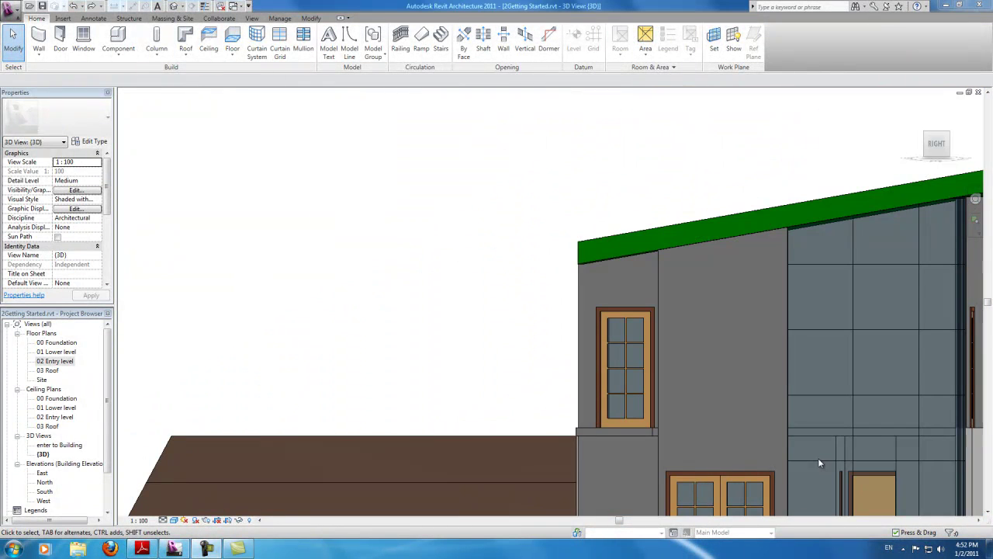
pyautogui.click(936, 145)
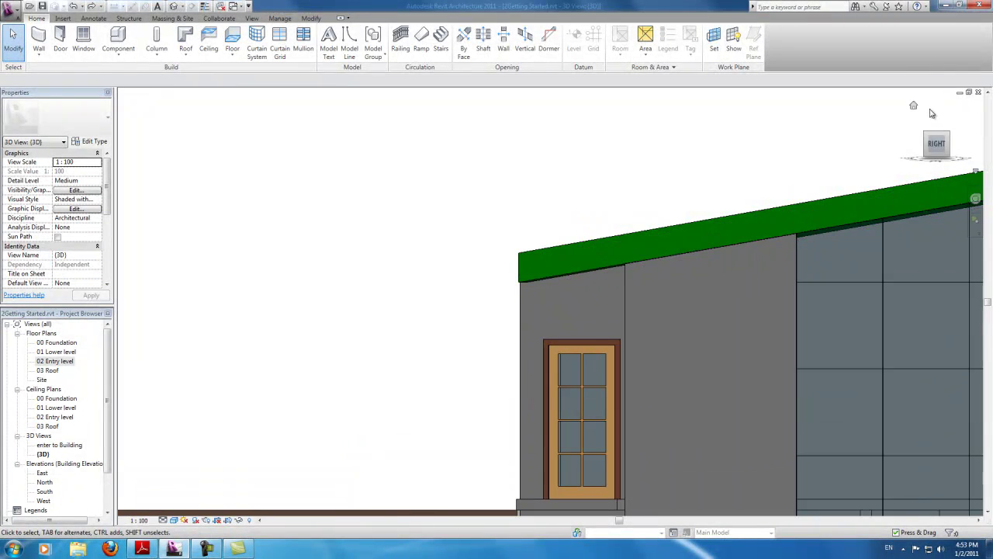
pyautogui.moveTo(937, 147); pyautogui.dragTo(944, 161)
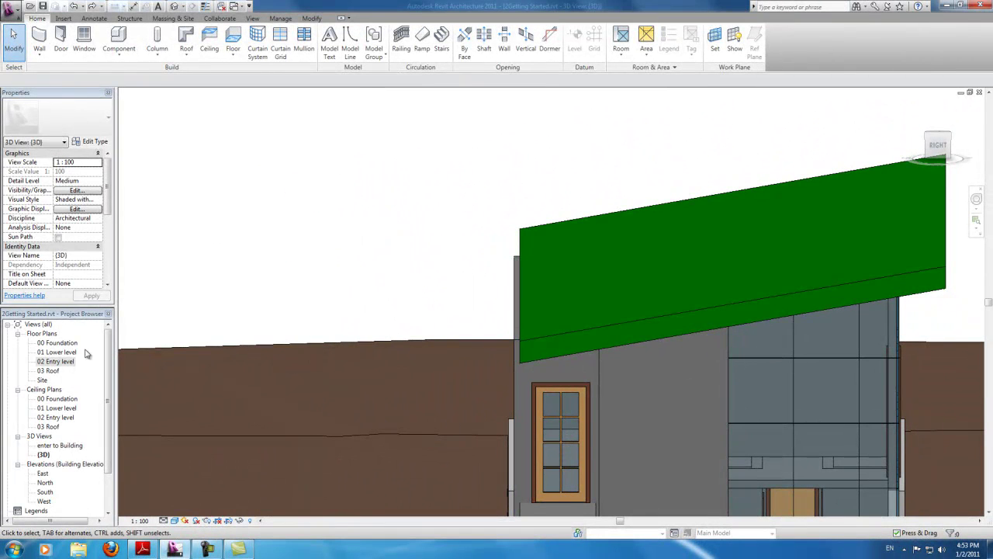
pyautogui.scroll(-2, 518, 481)
pyautogui.scroll(4, 533, 460)
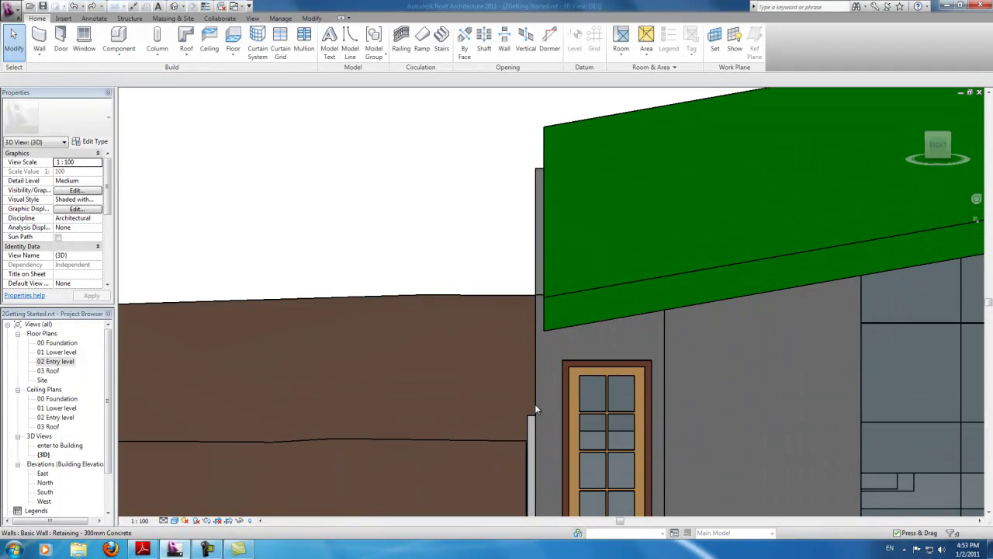
pyautogui.scroll(-3, 543, 333)
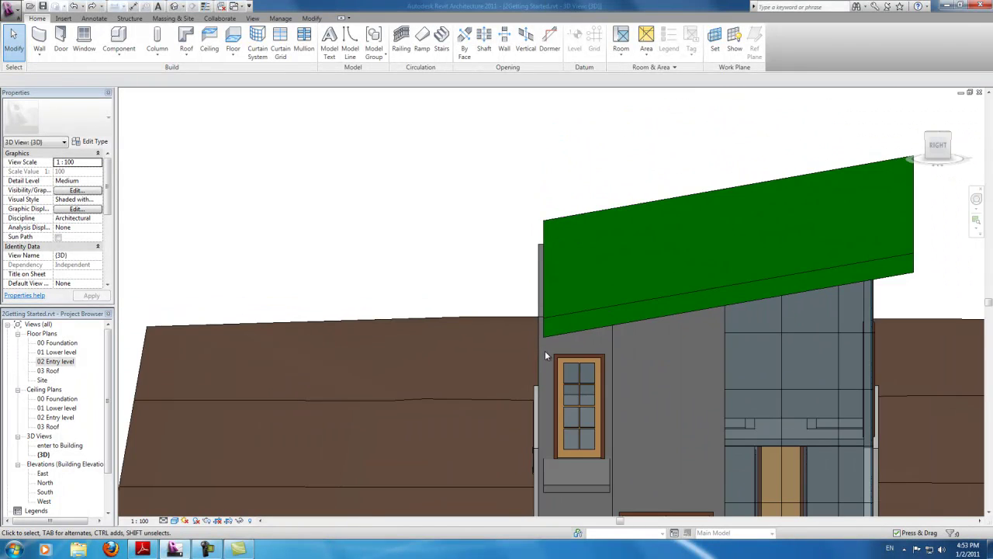
pyautogui.scroll(2, 549, 342)
# Edit the roof footprint, moving its low-side slope-defining boundary line outward to the wall's outer face, and finish the sketch
pyautogui.click(543, 324)
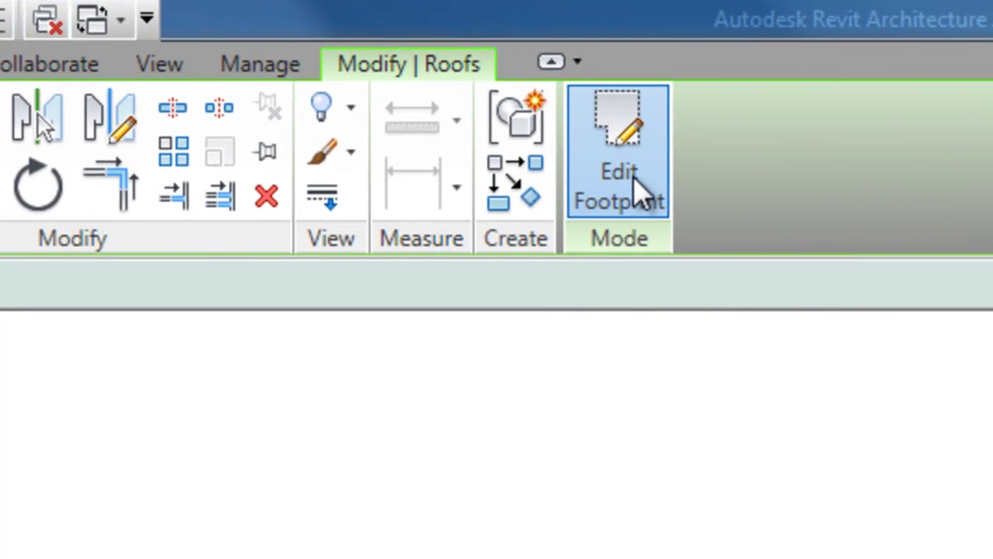
pyautogui.click(643, 193)
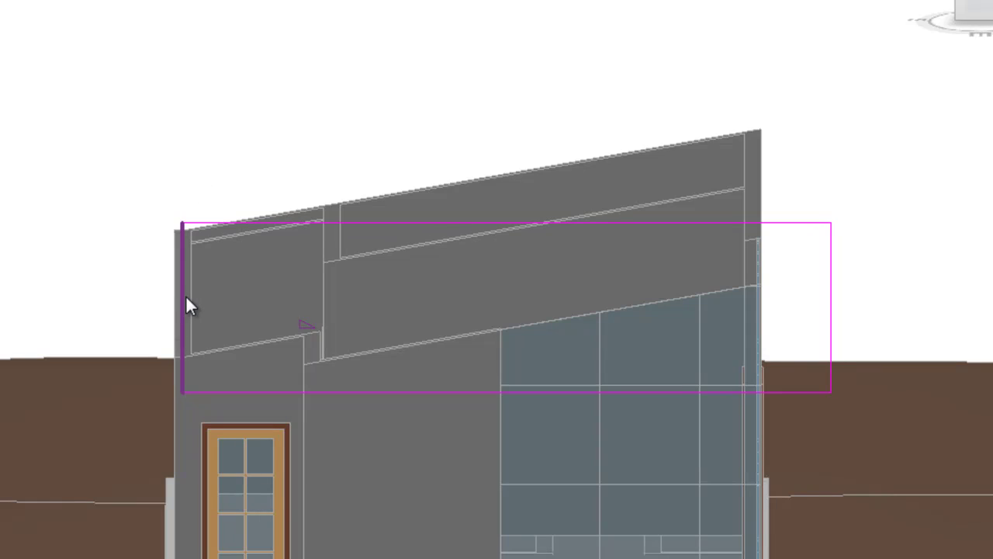
pyautogui.scroll(4, 186, 302)
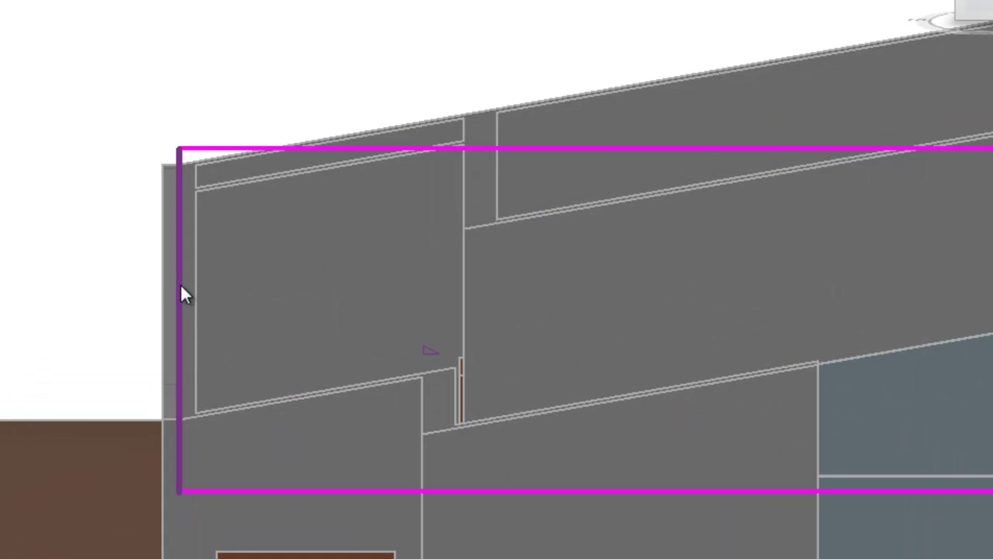
pyautogui.click(179, 284)
pyautogui.moveTo(178, 285); pyautogui.dragTo(159, 281)
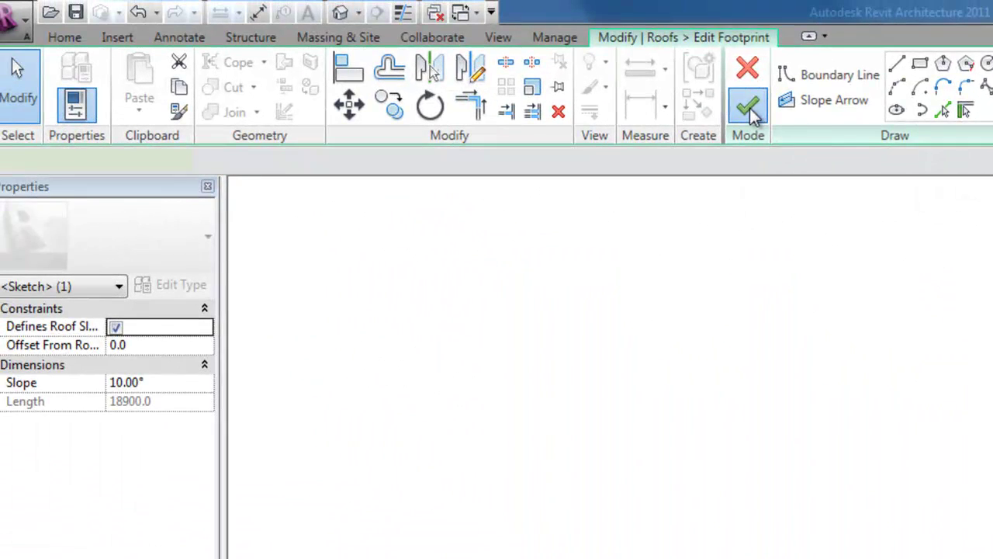
pyautogui.click(749, 108)
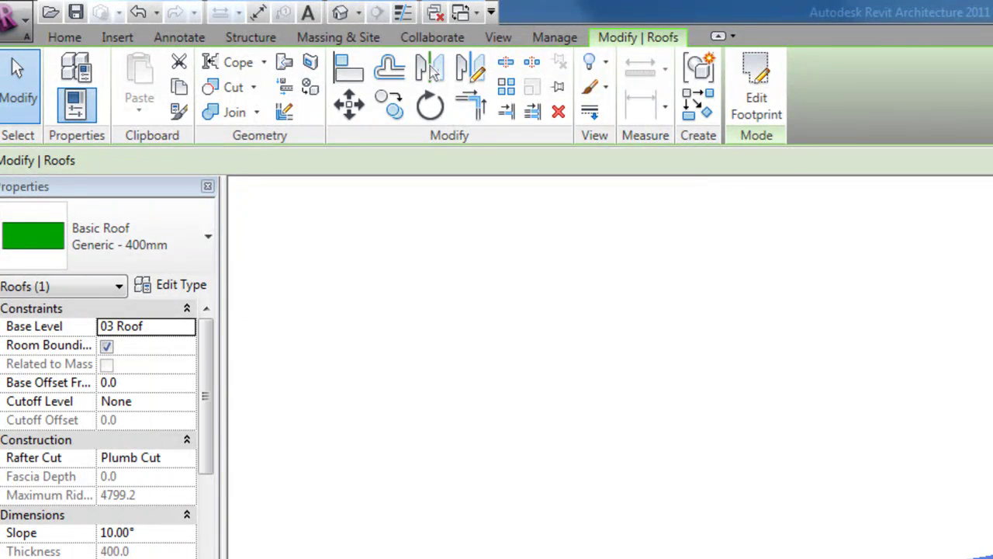
pyautogui.press('Escape')
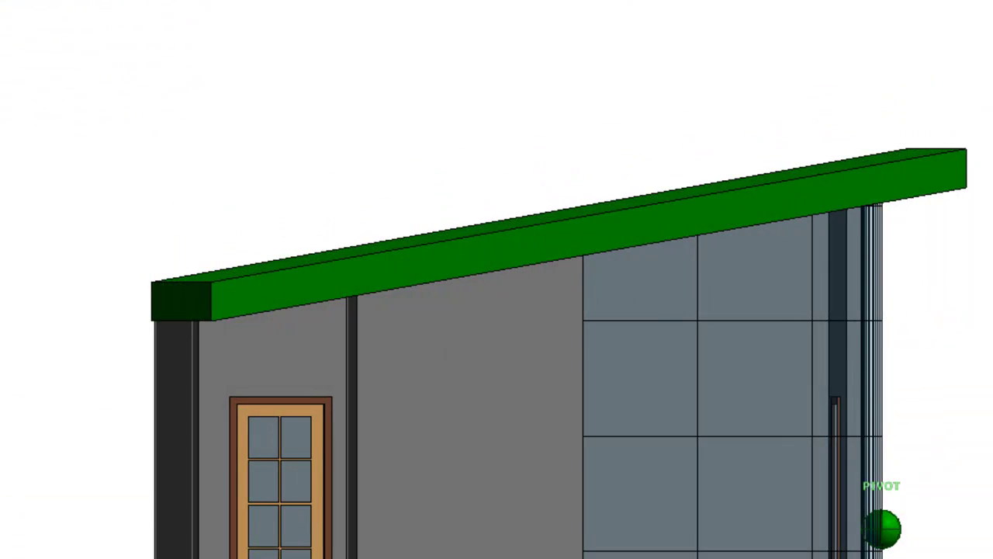
pyautogui.moveTo(497, 311)
pyautogui.keyDown('shift'); pyautogui.mouseDown(button='middle')
pyautogui.moveTo(590, 311)
pyautogui.moveTo(485, 311)
pyautogui.mouseUp(button='middle'); pyautogui.keyUp('shift')
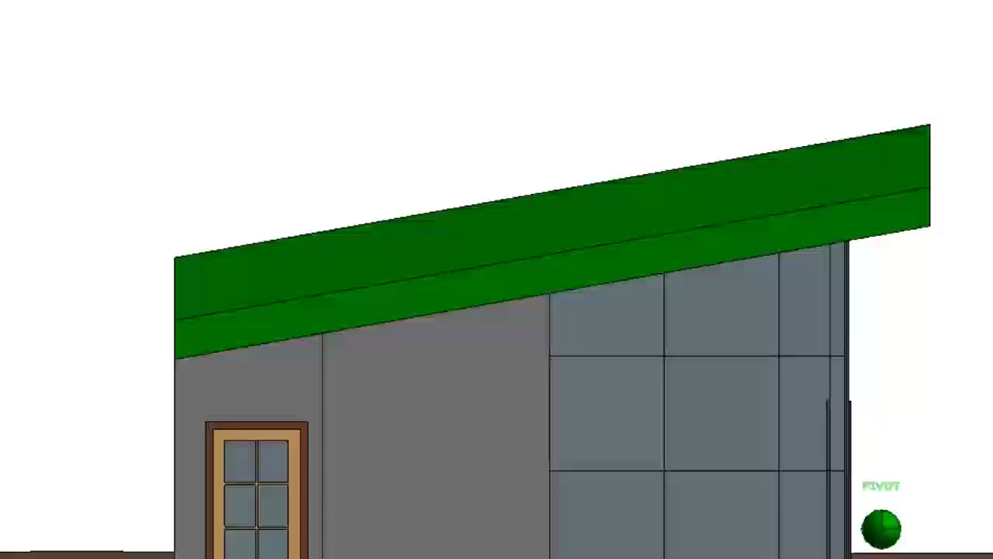
pyautogui.keyDown('shift'); pyautogui.moveTo(992, 16); pyautogui.dragTo(584, 467, button='middle'); pyautogui.keyUp('shift')
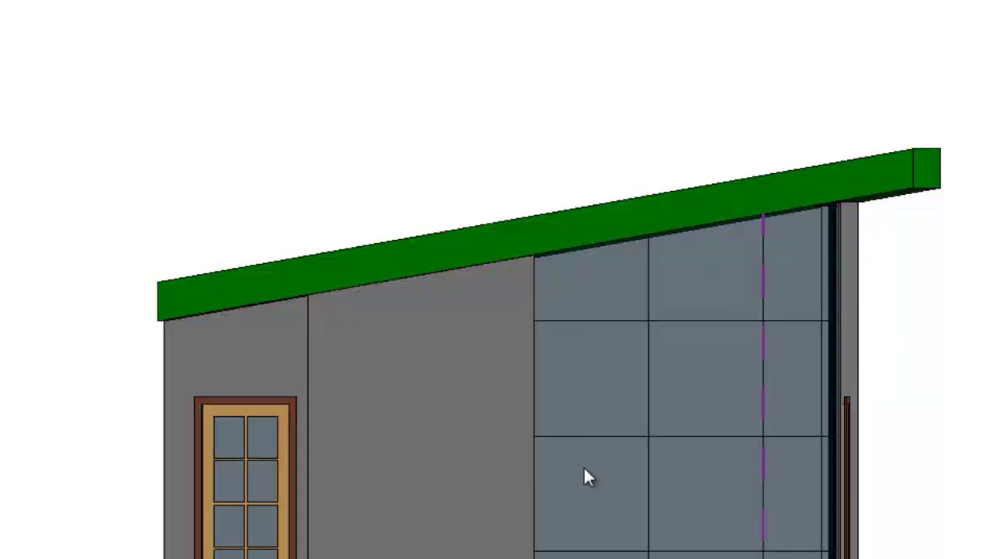